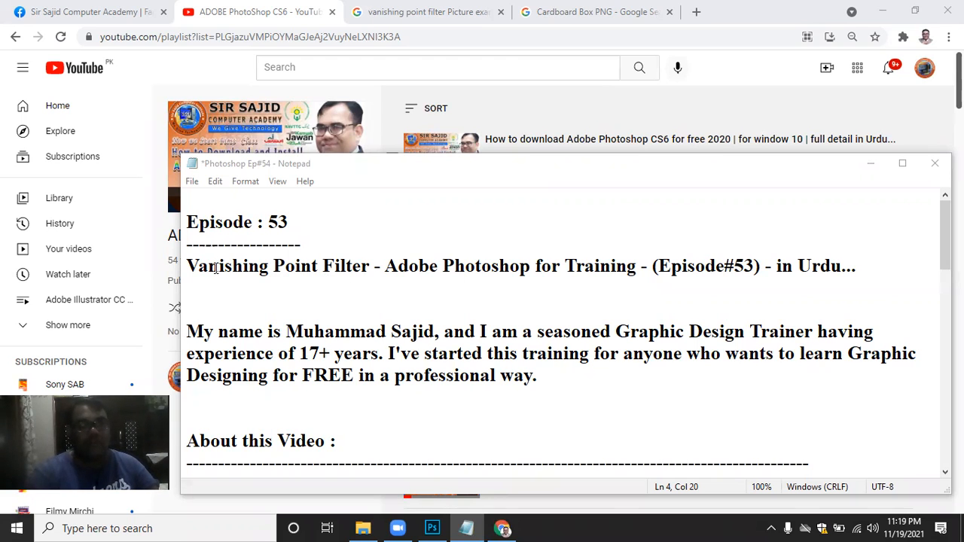
Highlight the "Vanishing Point Filter" topic in the episode title of the notes
left_click_drag(188, 267, 381, 268)
left_click(380, 268)
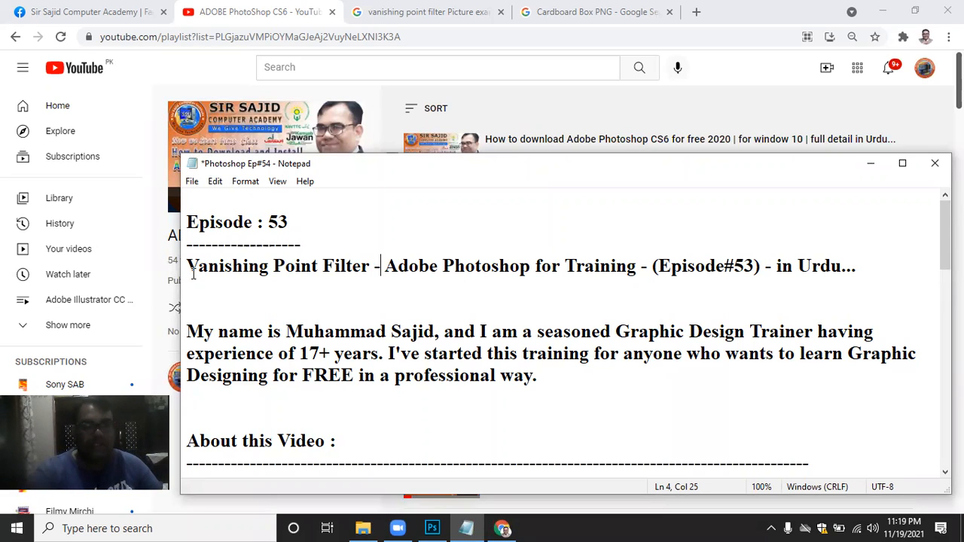
left_click_drag(196, 270, 382, 269)
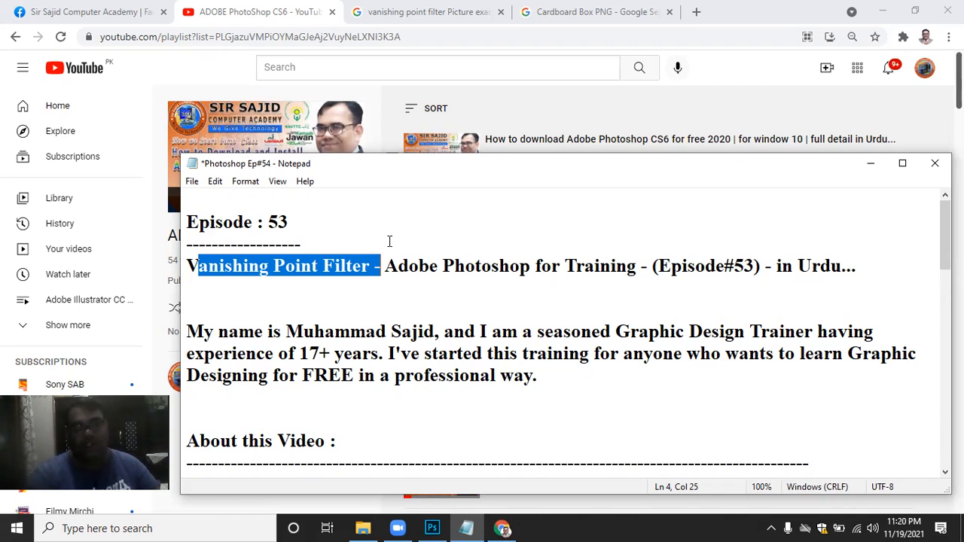
Switch to the browser and examine the image results for vanishing point filter examples and cardboard boxes
left_click(392, 12)
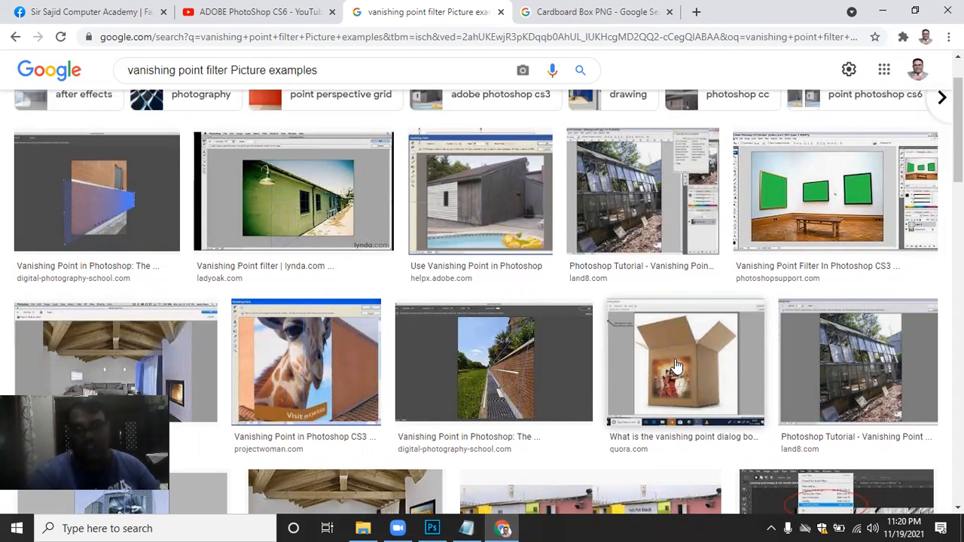
left_click(614, 14)
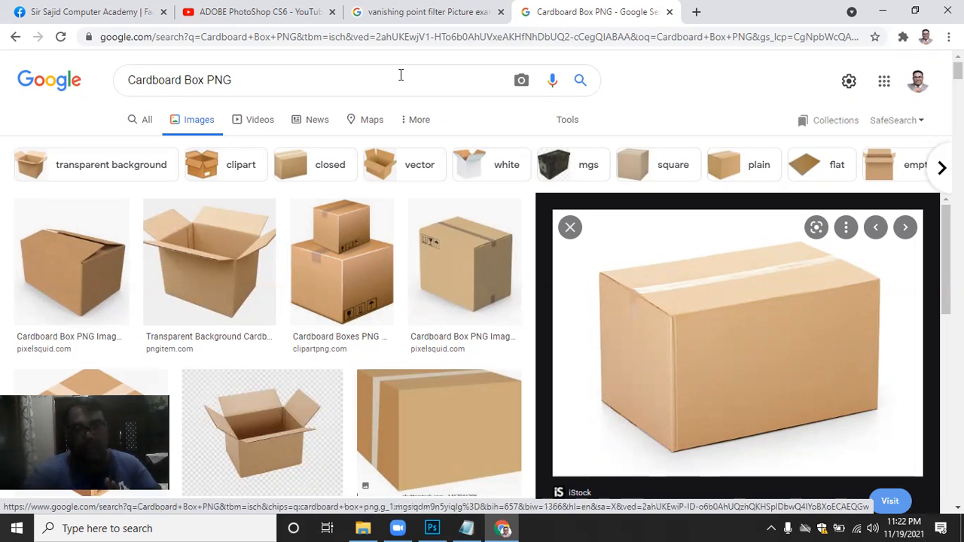
key("ctrl+1")
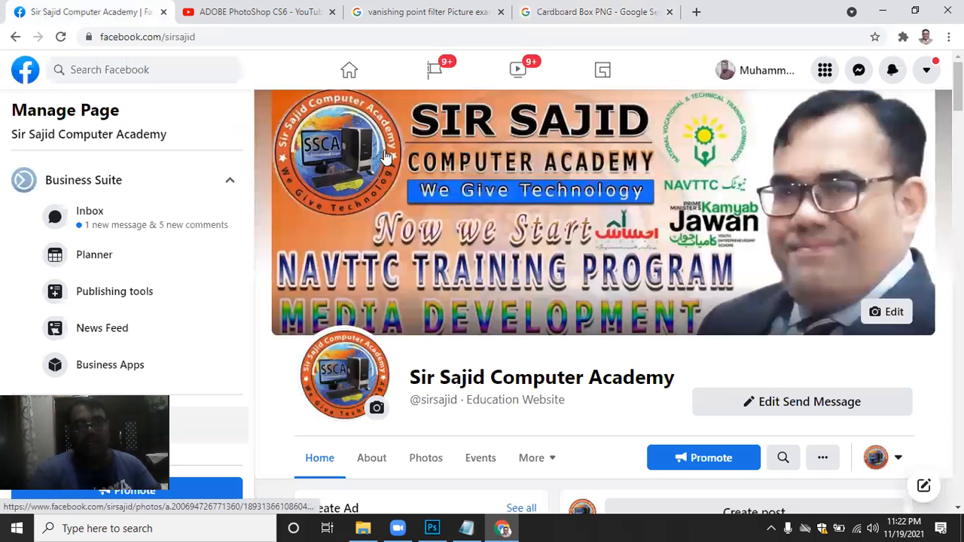
key("ctrl+shift+Tab")
key("ctrl+shift+Tab")
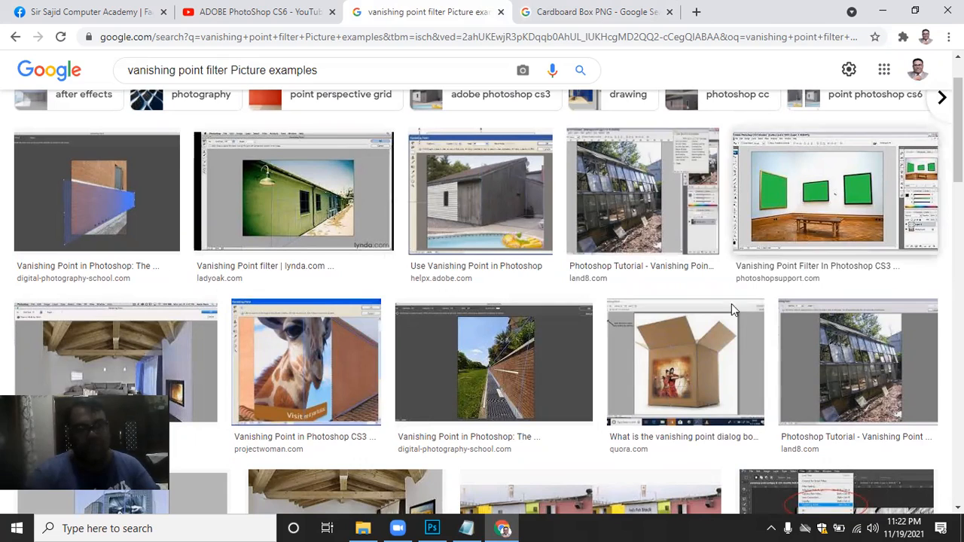
scroll(647, 414, "down", 2)
scroll(649, 414, "down", 4)
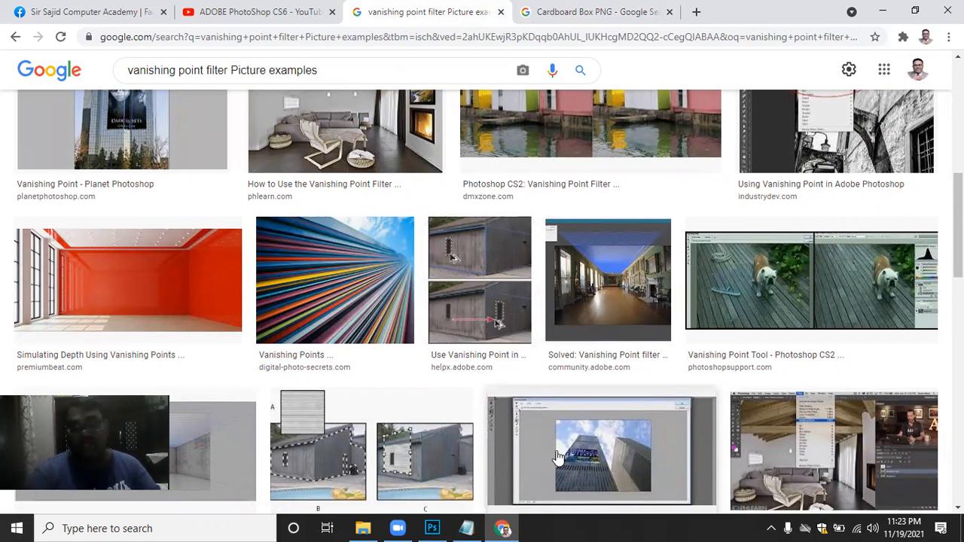
scroll(588, 481, "down", 1)
scroll(594, 445, "down", 2)
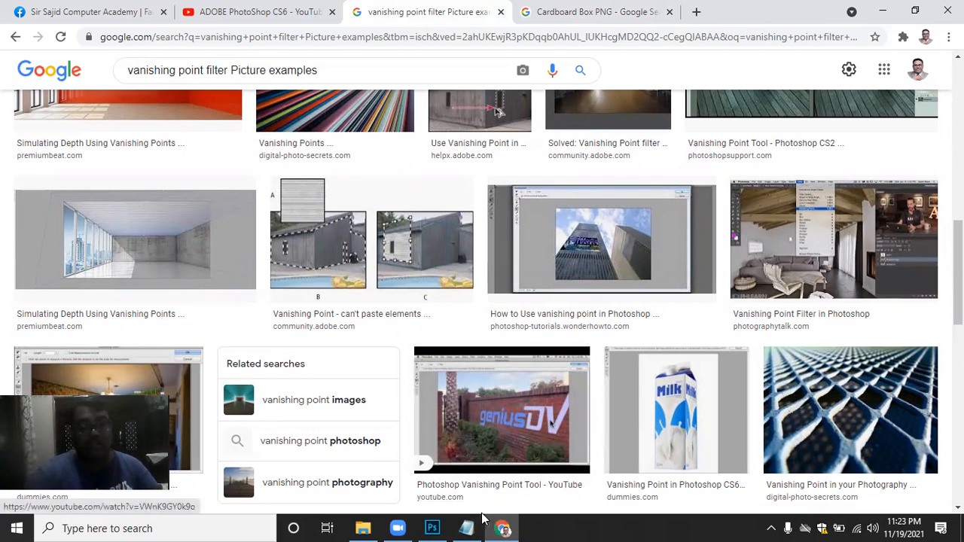
Switch to Photoshop and create a new 1600 x 1600 pixel RGB document at 72 pixels/inch with a white background
left_click(431, 528)
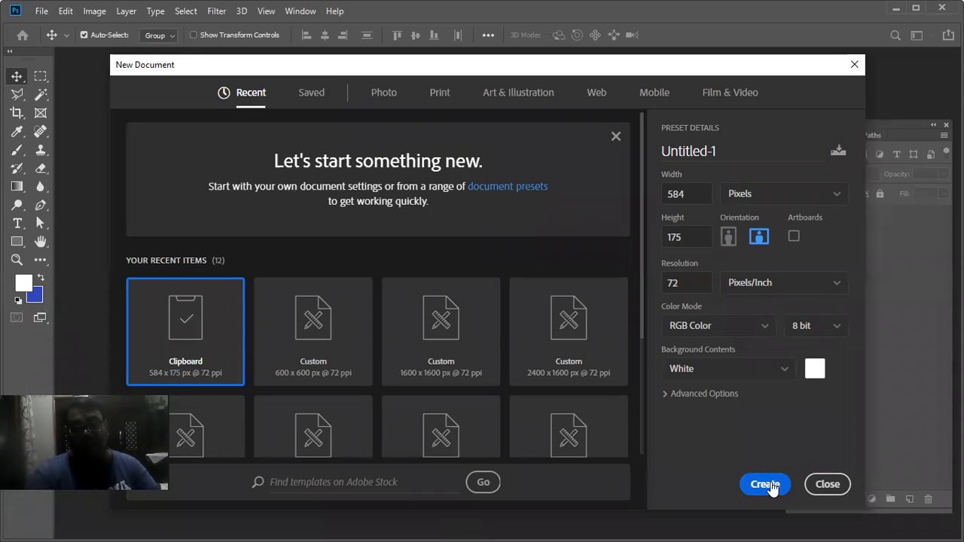
left_click(690, 194)
left_click(670, 192)
type("41600")
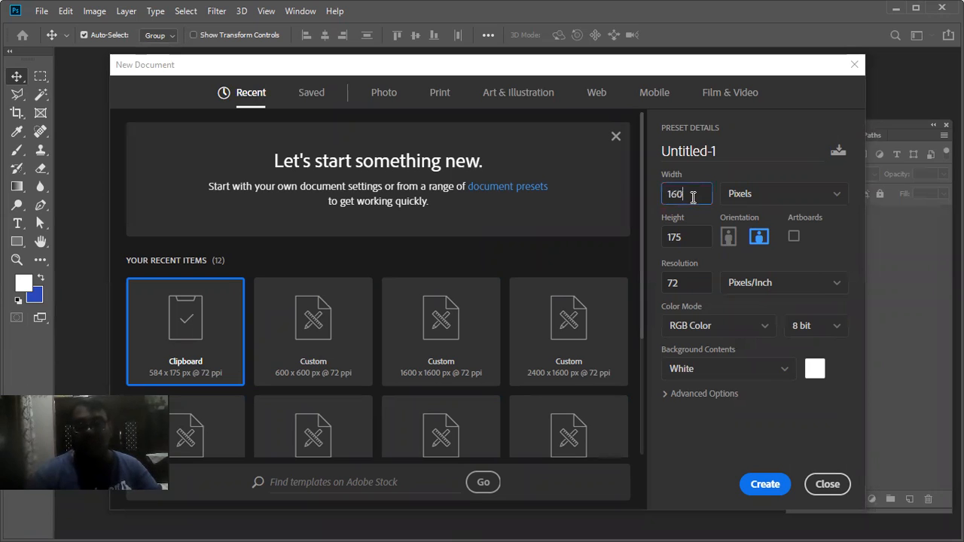
double_click(680, 235)
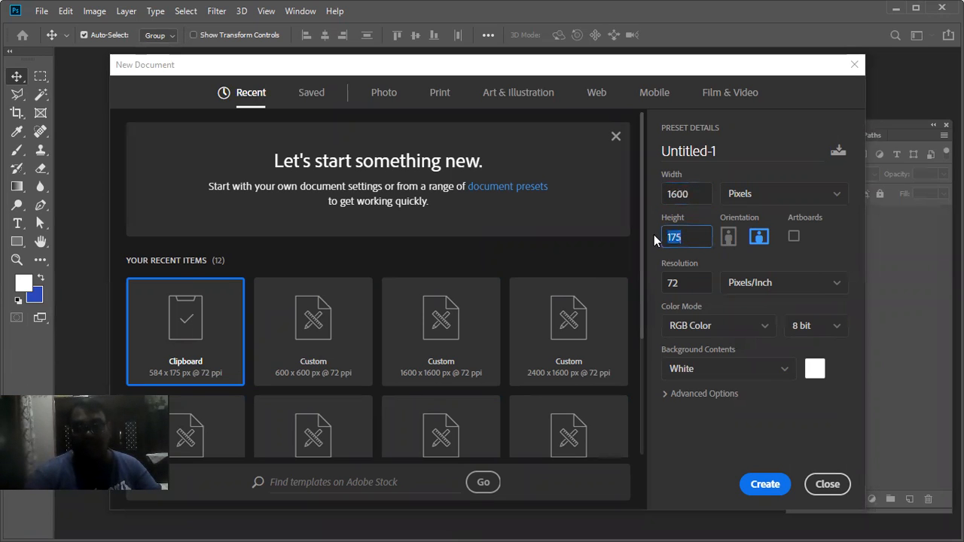
type("1600")
double_click(680, 280)
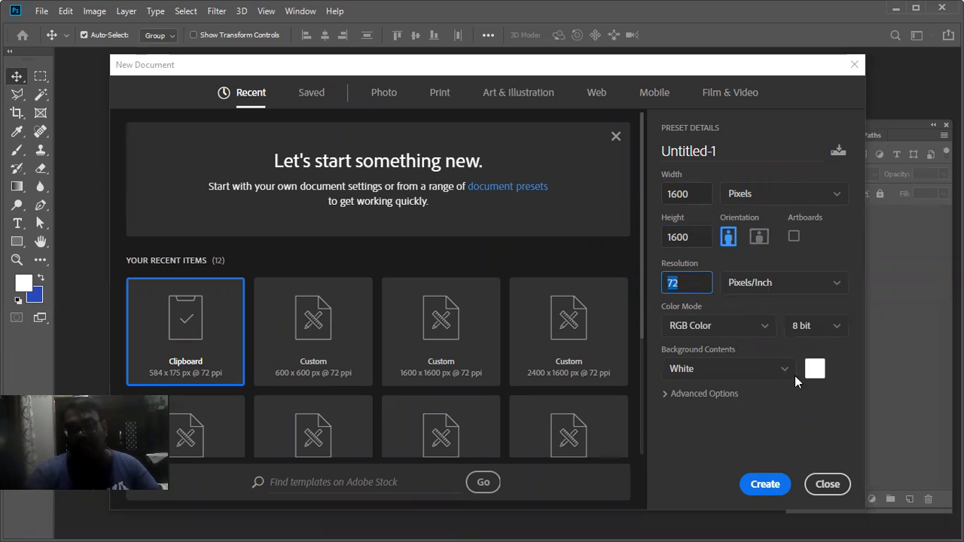
left_click(764, 485)
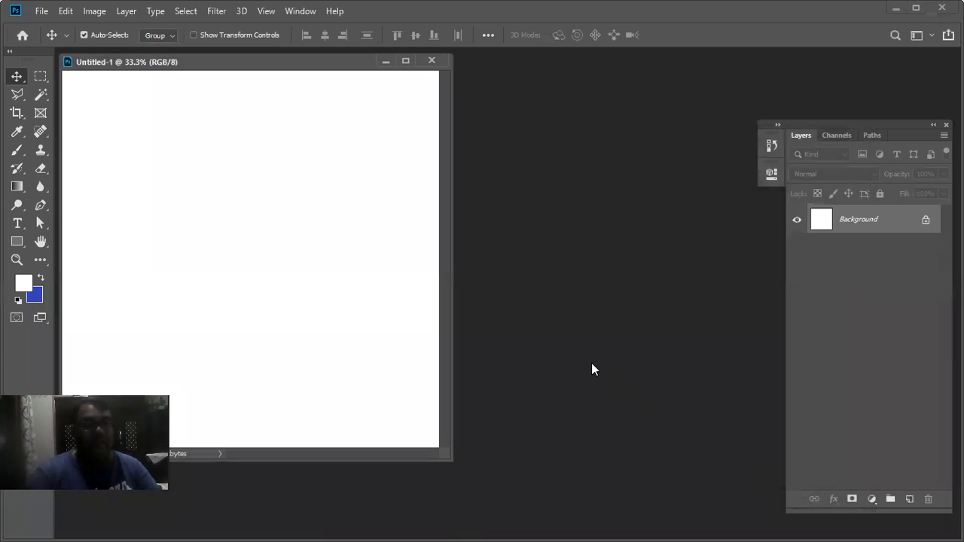
Maximize the document window, show it in full-screen mode with the menu bar, and fit the canvas on screen
left_click(405, 61)
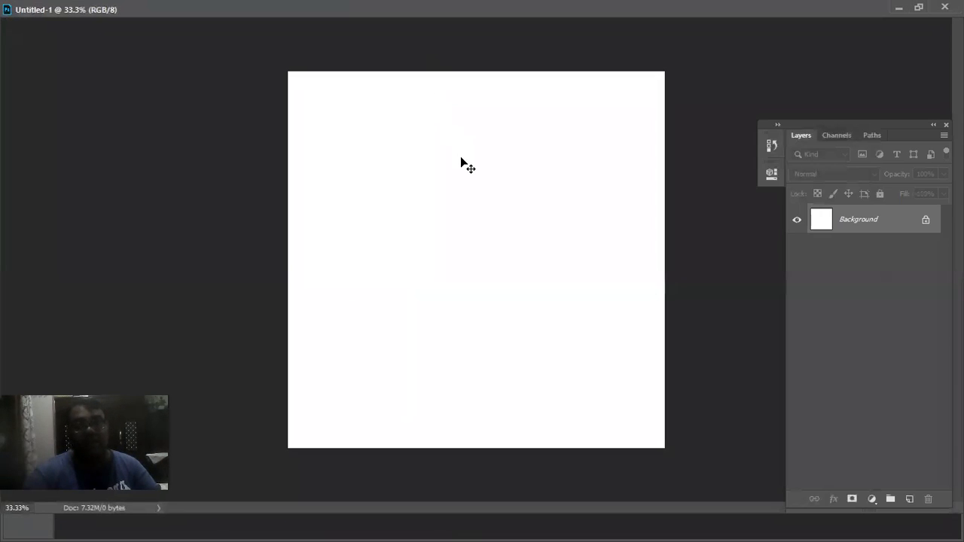
scroll(460, 156, "up", 1)
key("Tab")
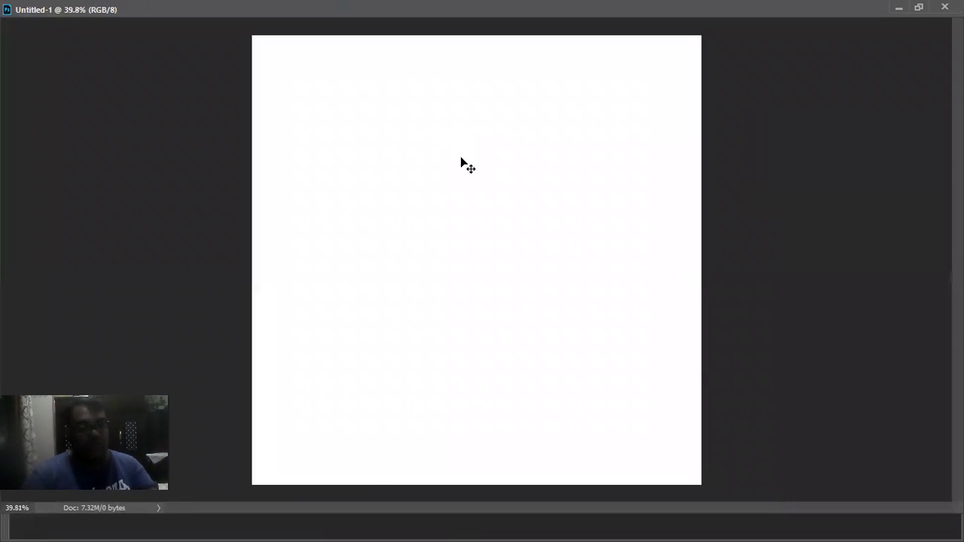
key("Tab")
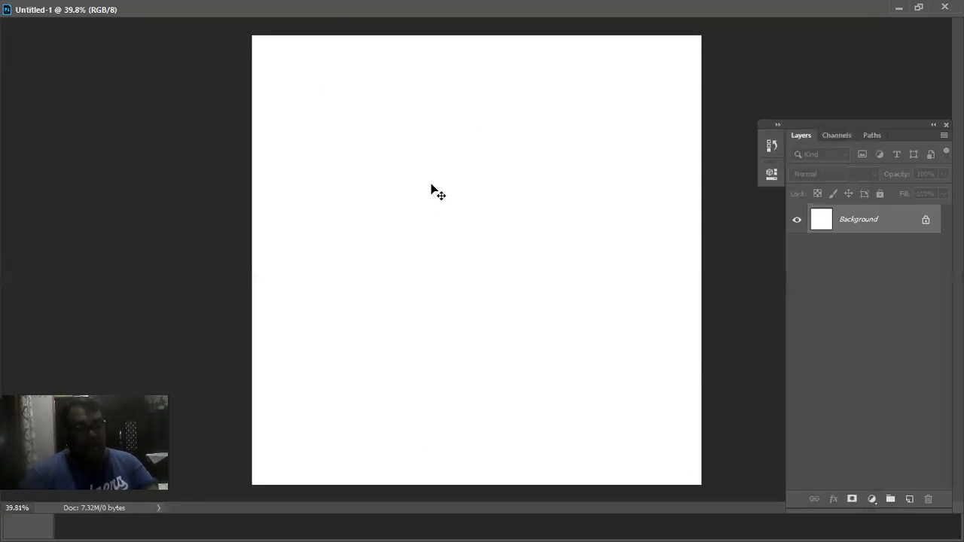
key("Tab")
key("Tab")
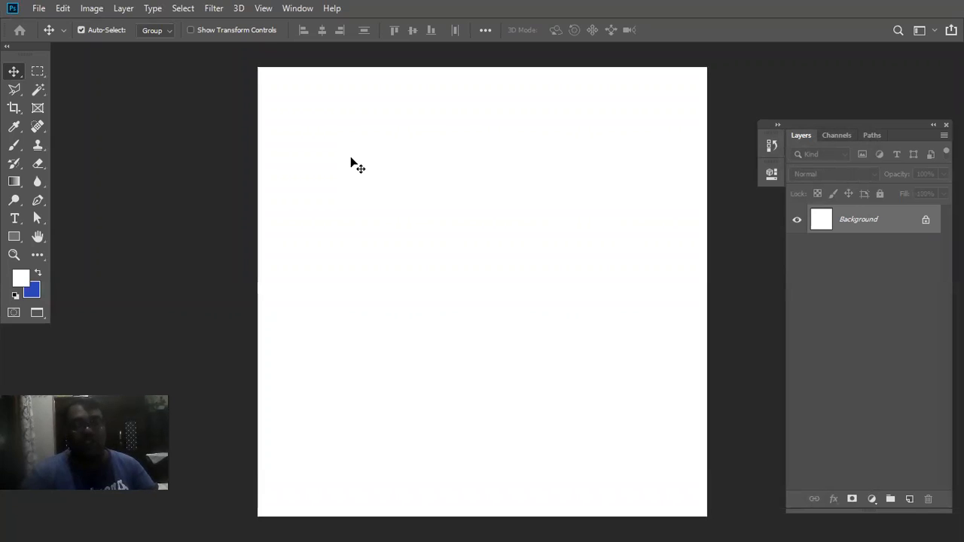
key("ctrl+0")
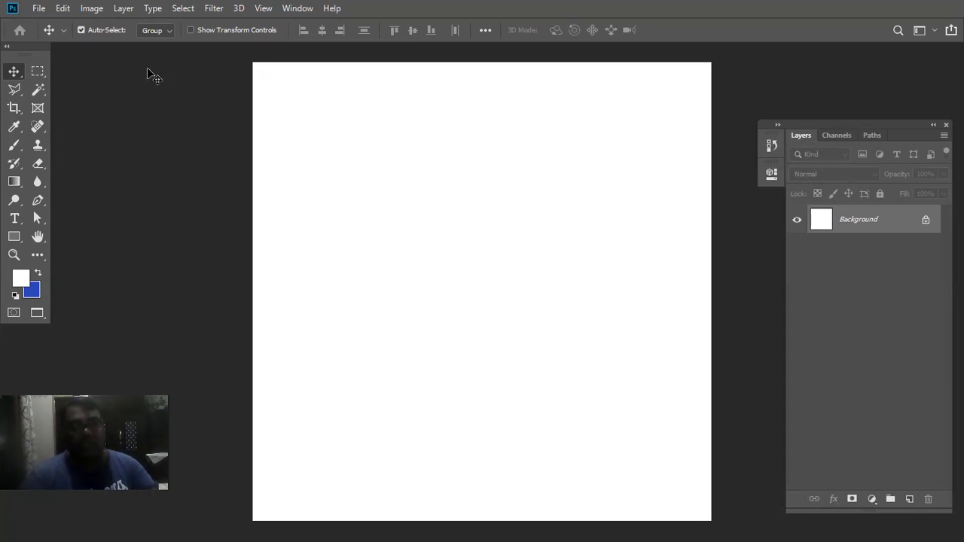
Open the cardboard box image 61YFfAy+t4L._SL1500_ from the Downloads folder through Camera Raw with its default settings
left_click(38, 8)
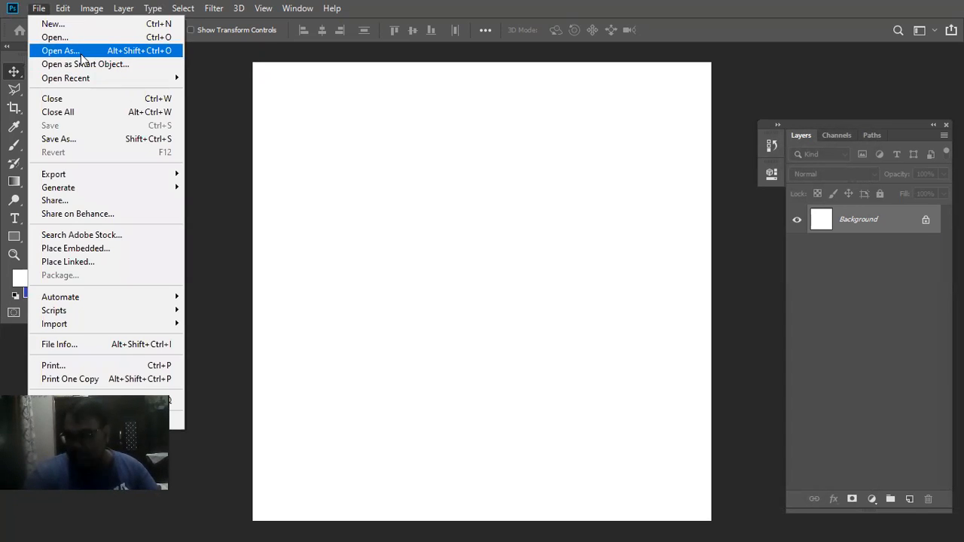
left_click(84, 42)
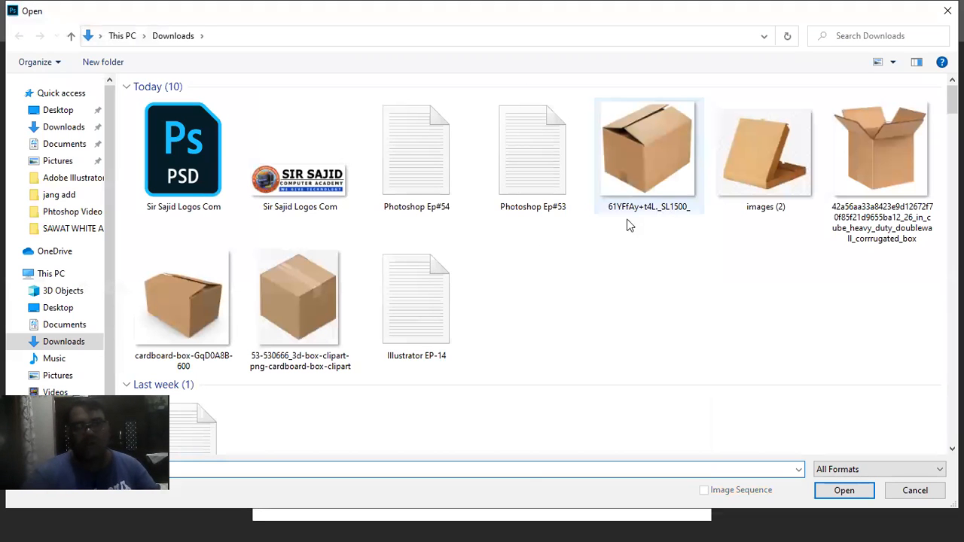
left_click(641, 162)
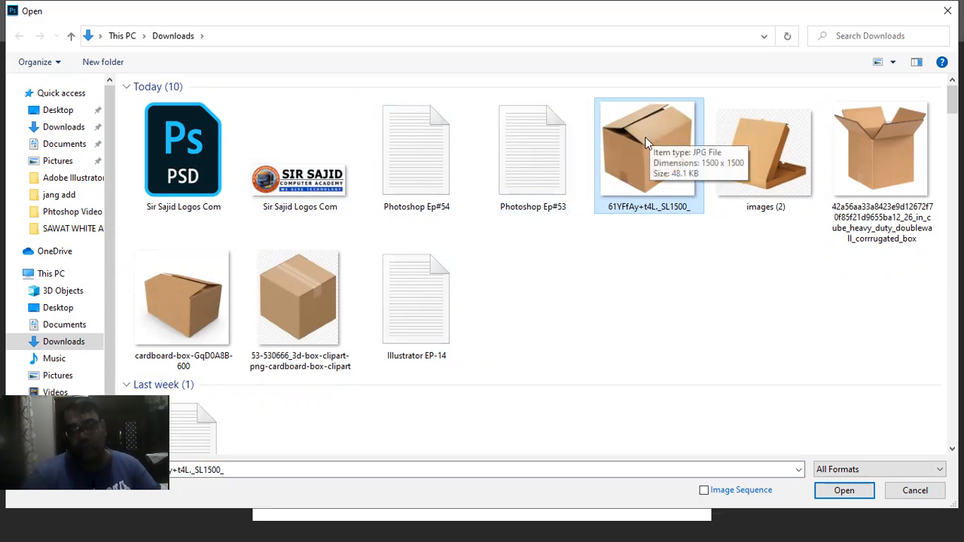
left_click(844, 490)
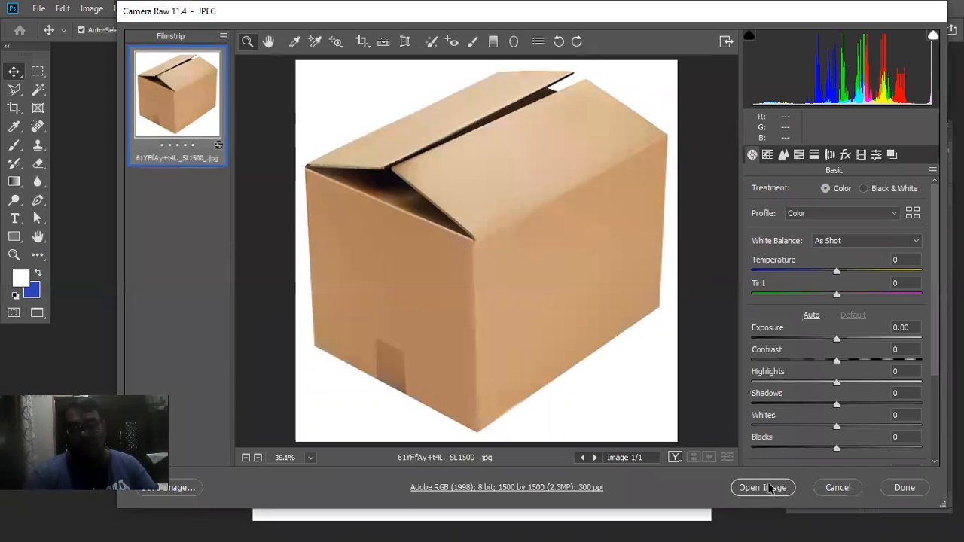
left_click(763, 487)
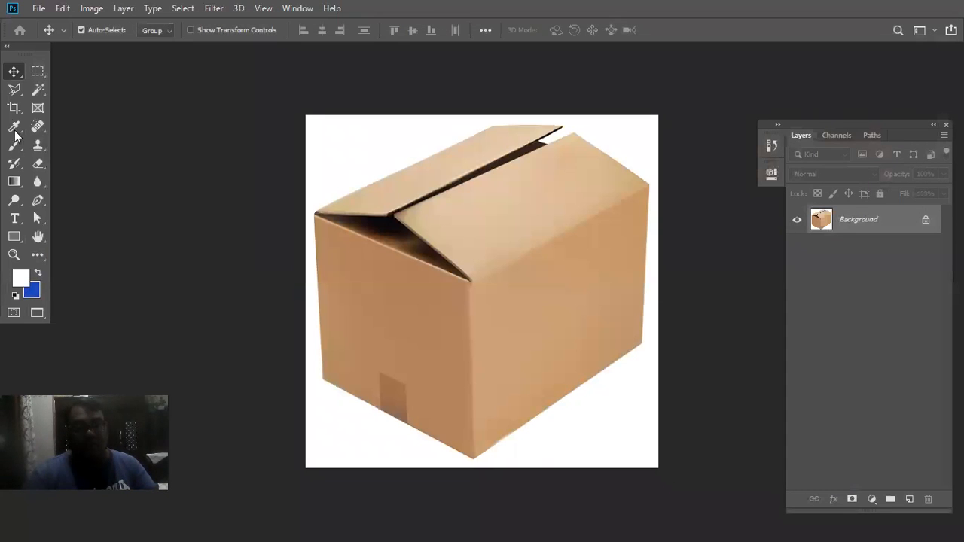
Select the white background with the Magic Wand, invert the selection to the box, and copy it
left_click(38, 88)
right_click(38, 89)
left_click(90, 102)
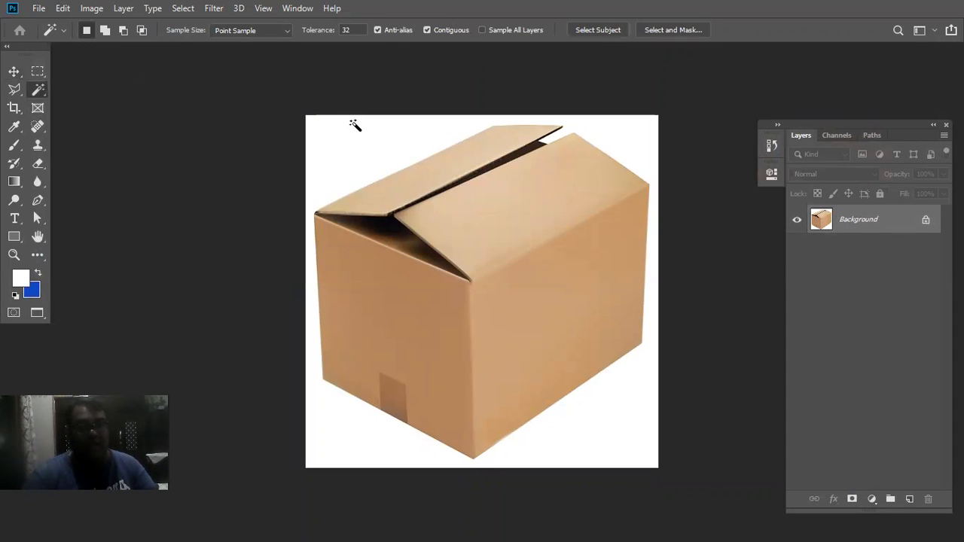
left_click(356, 125)
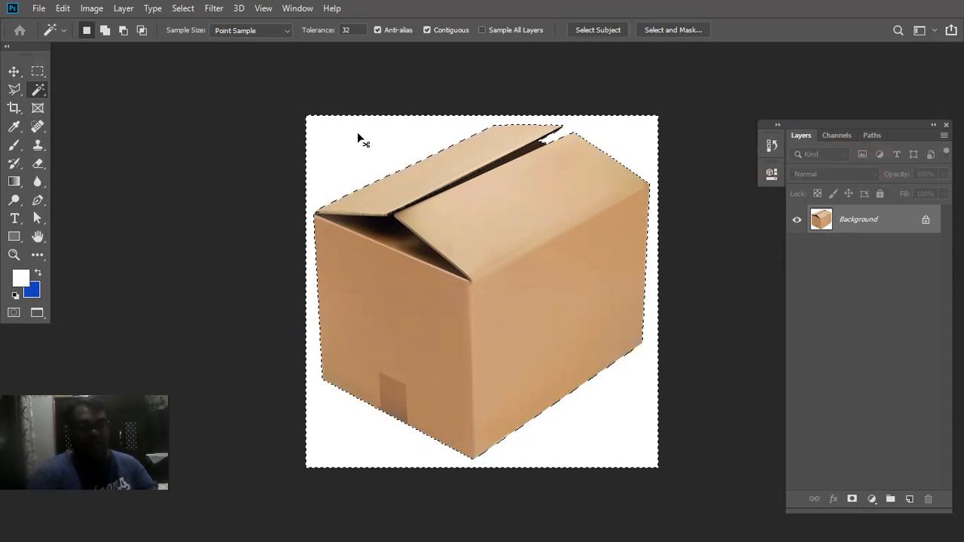
left_click(62, 8)
left_click(120, 105)
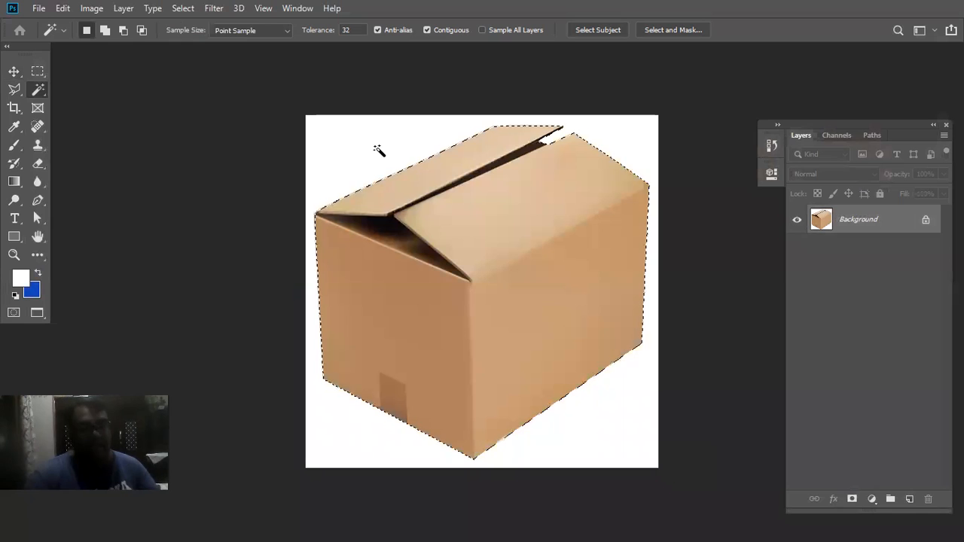
Close the box image without saving and paste the copied box into the blank document
key("ctrl+w")
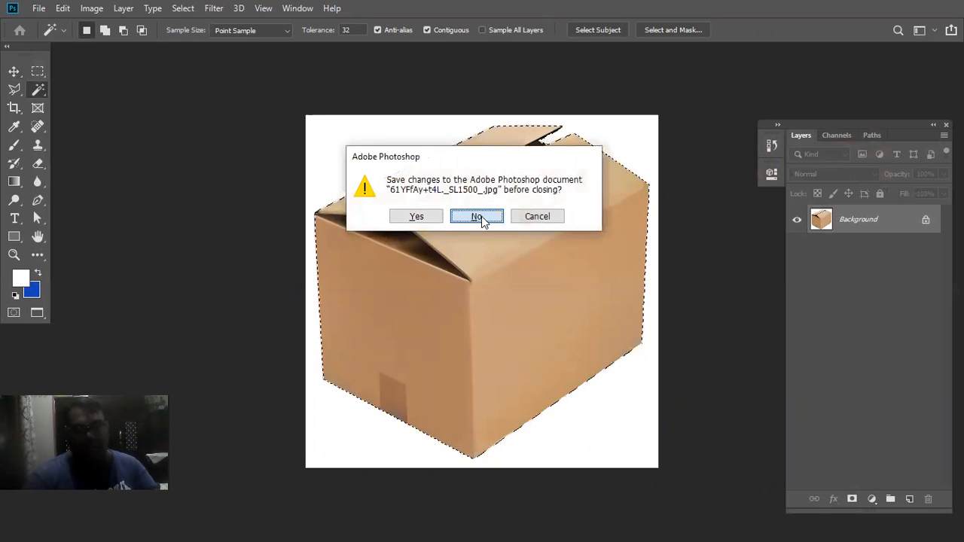
left_click(481, 216)
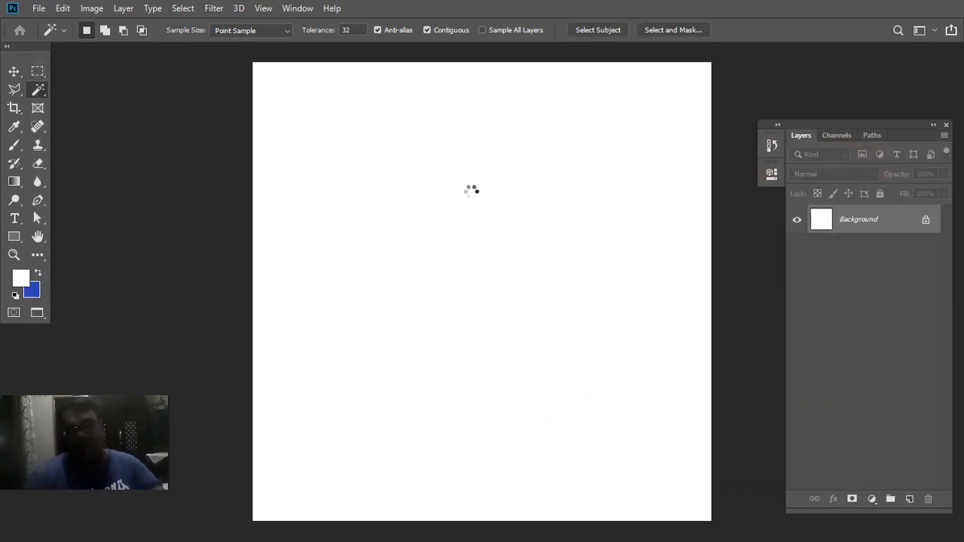
key("ctrl+v")
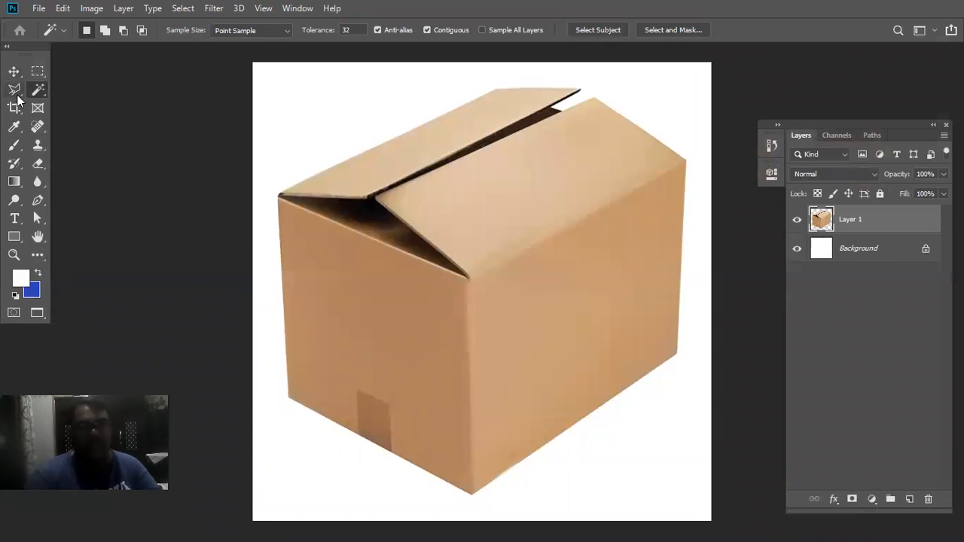
Rename the pasted box's layer to "Box" and add a new empty layer above it
left_click(14, 70)
double_click(851, 220)
type("Box")
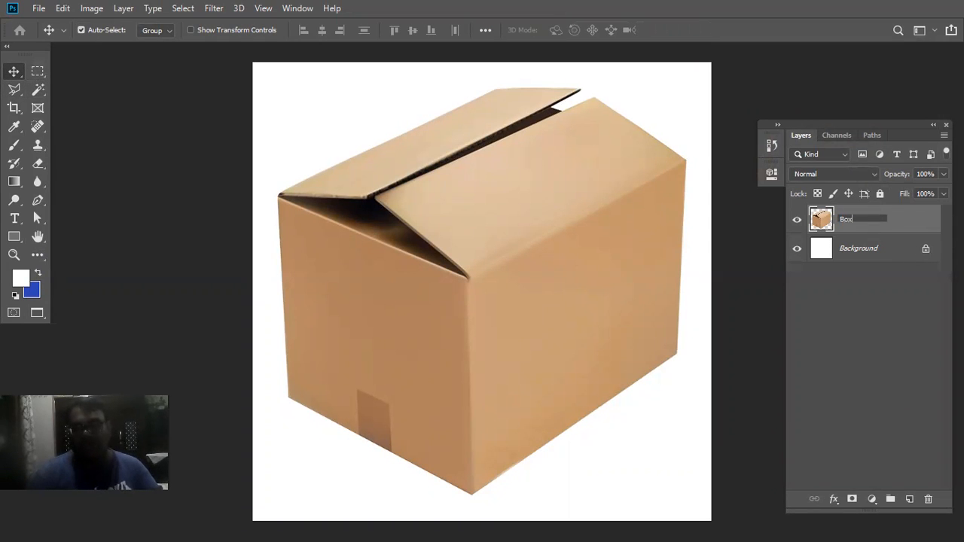
key("Return")
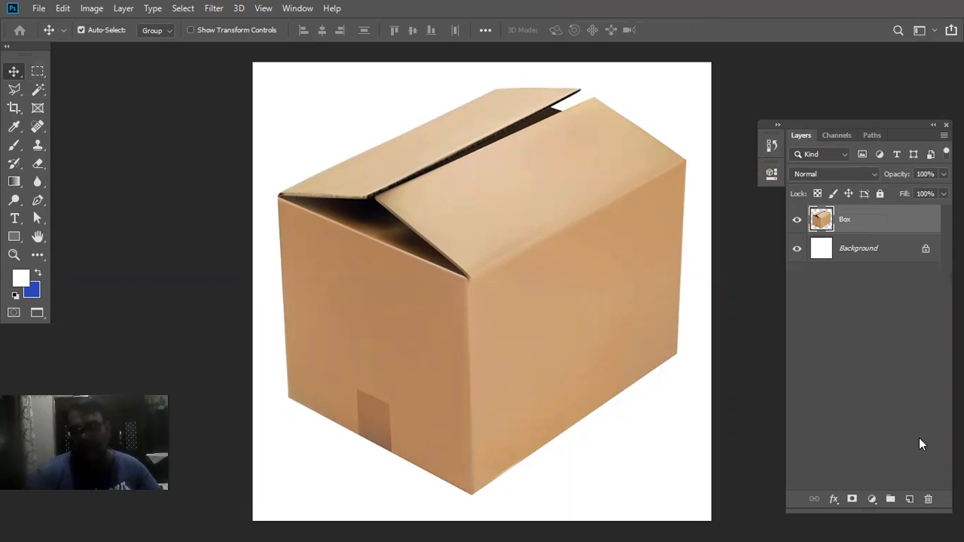
left_click(908, 499)
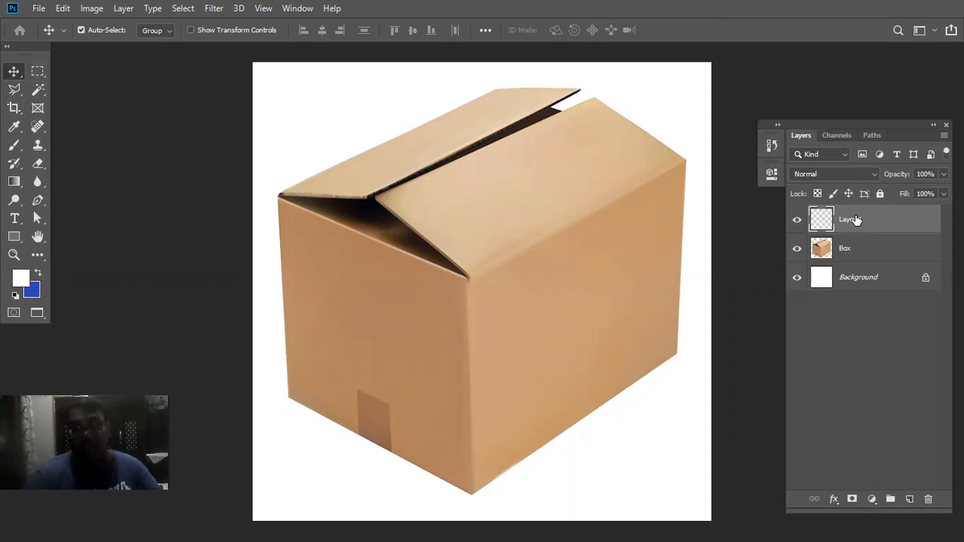
Open the computer academy logo file with the transparent background from the Downloads folder
left_click(37, 9)
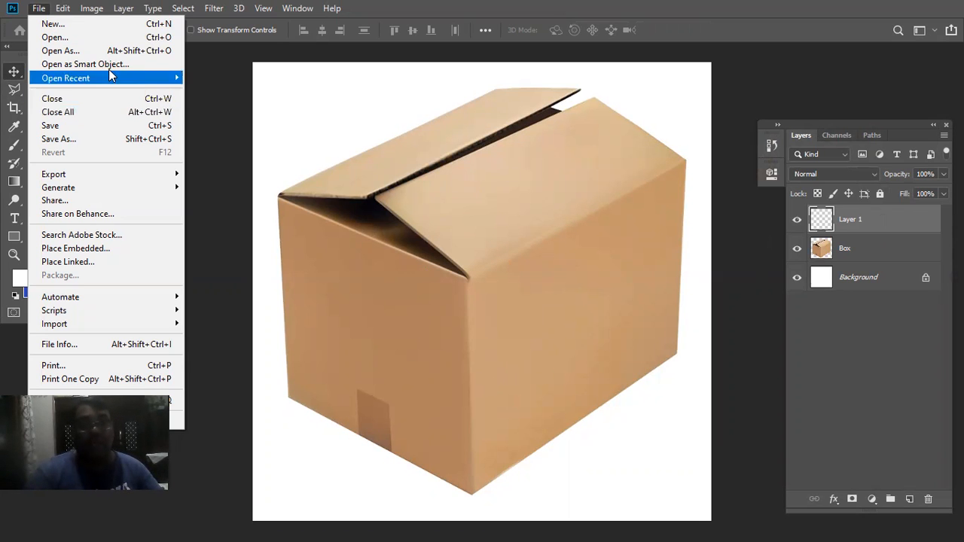
left_click(108, 39)
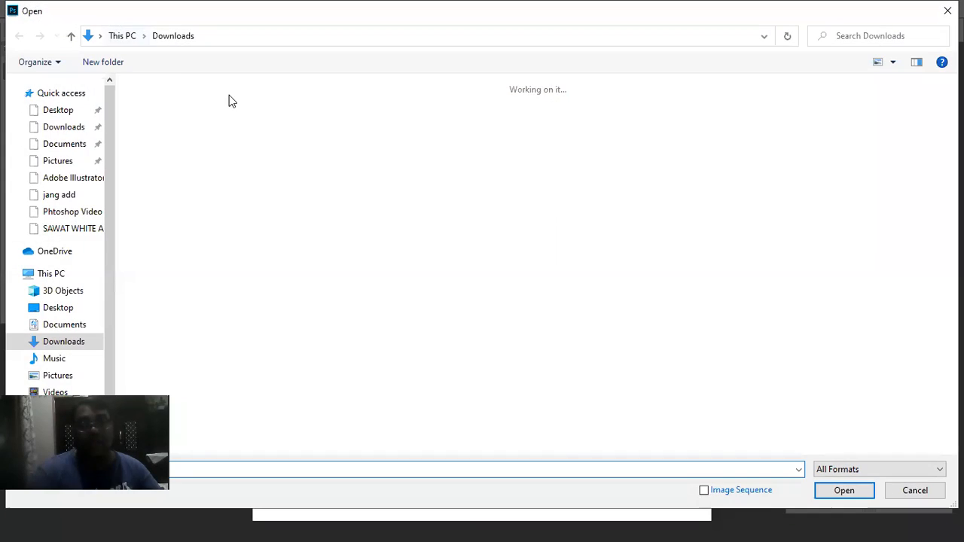
double_click(410, 188)
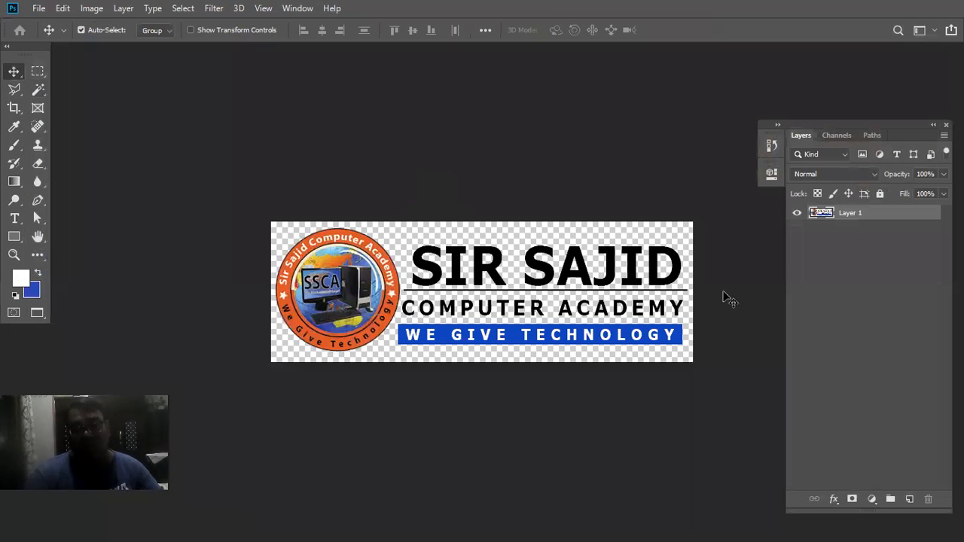
Select the logo's pixels from its layer, copy them, and paste the logo onto the empty layer in the box document
left_click(820, 214, "ctrl")
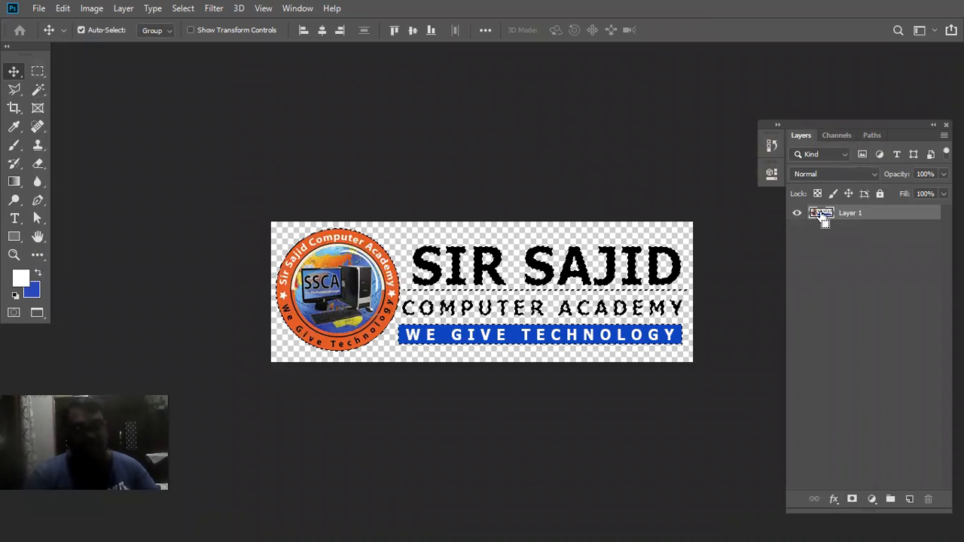
left_click(63, 8)
left_click(129, 106)
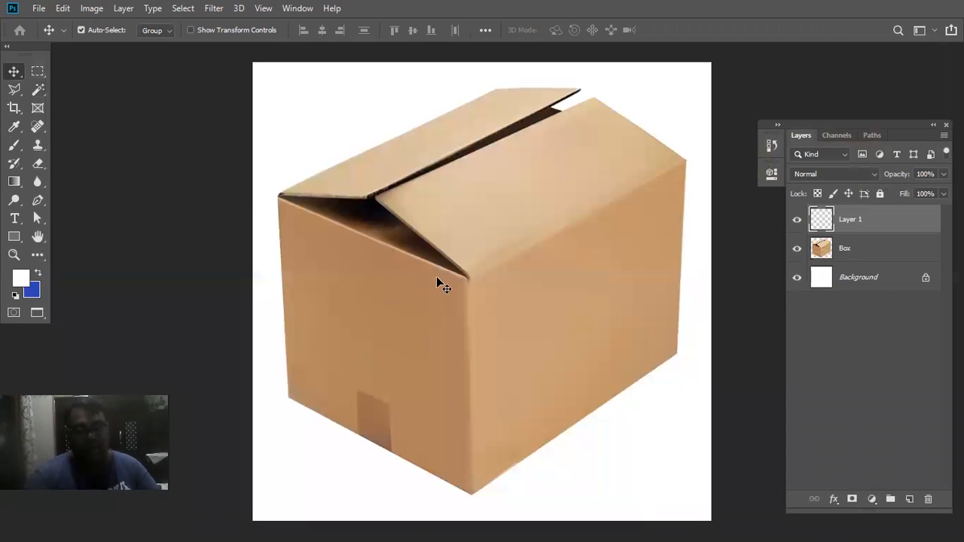
key("ctrl+v")
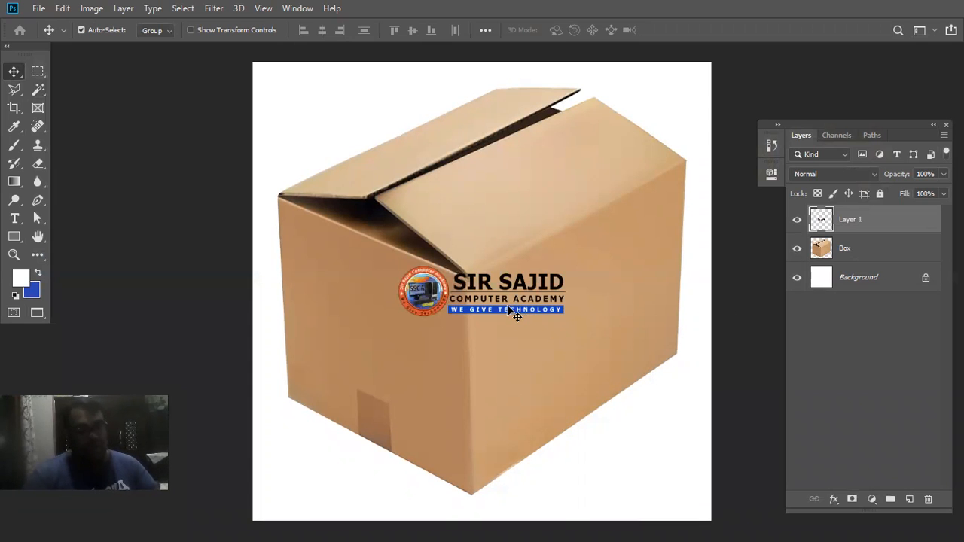
Enlarge the pasted logo to about 150% width and 156% height and move it lower over the box's left face
key("ctrl+t")
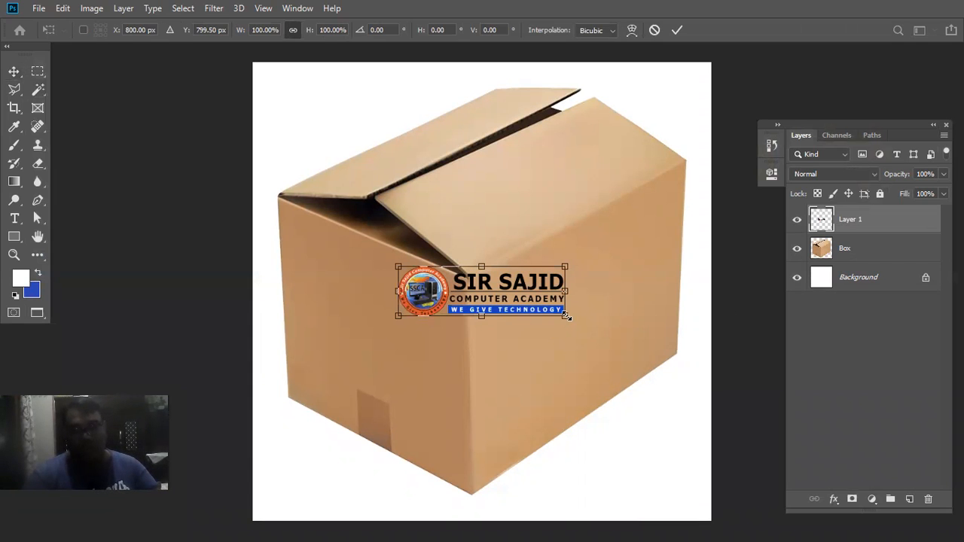
left_click_drag(572, 320, 615, 329)
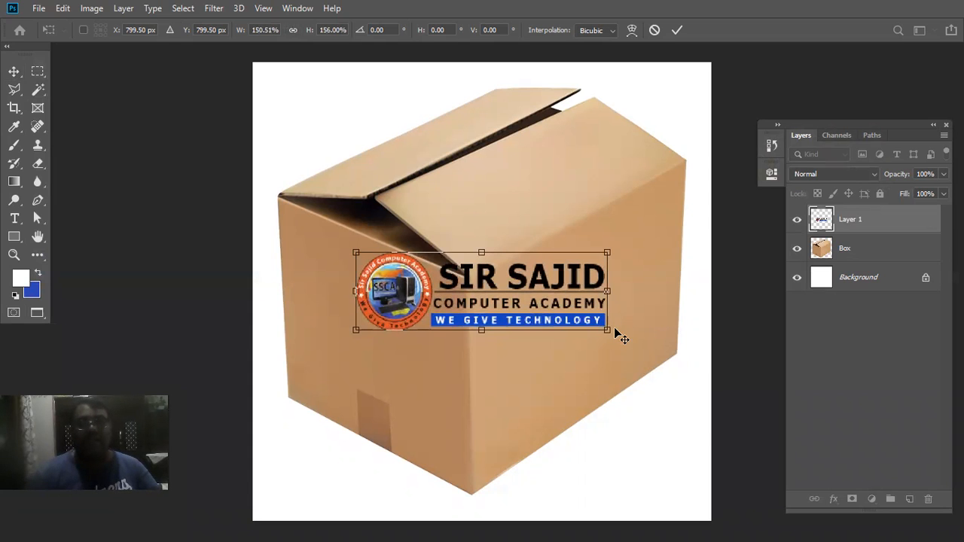
key("Return")
left_click_drag(403, 299, 345, 311)
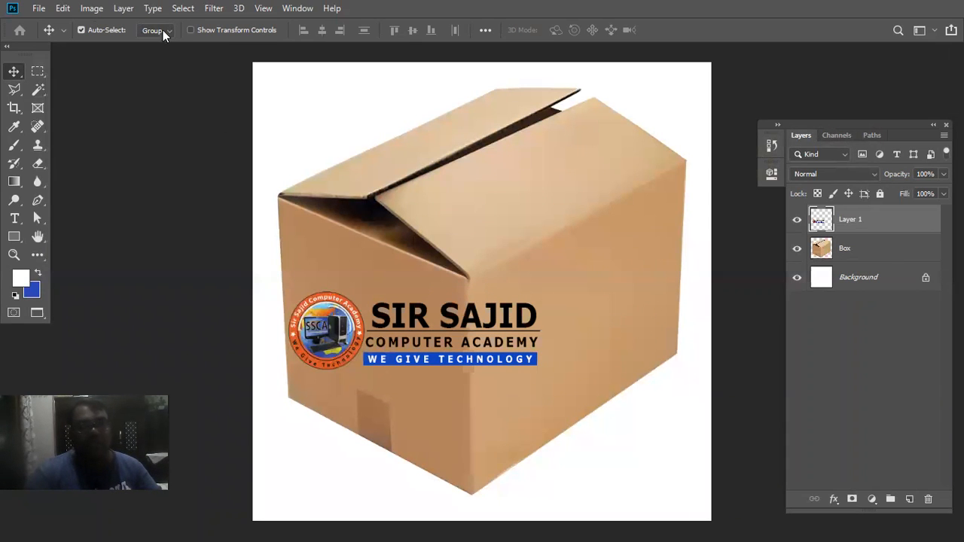
Select the whole canvas and cut the logo from Layer 1 to the clipboard
left_click(180, 10)
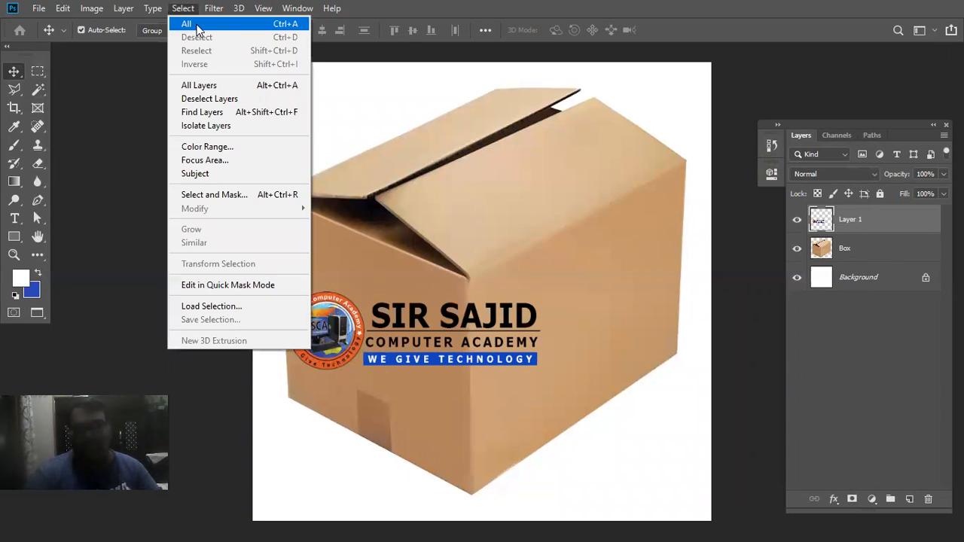
left_click(198, 28)
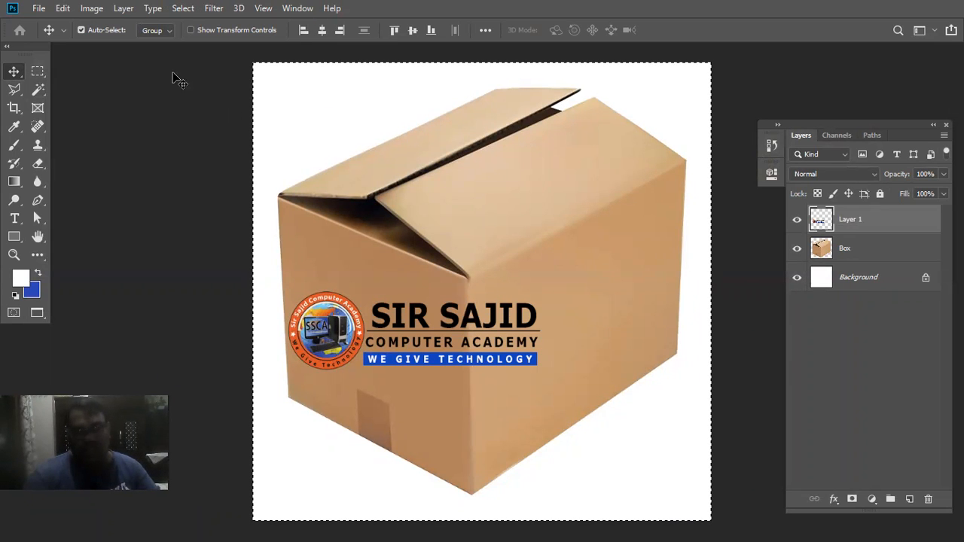
left_click(61, 9)
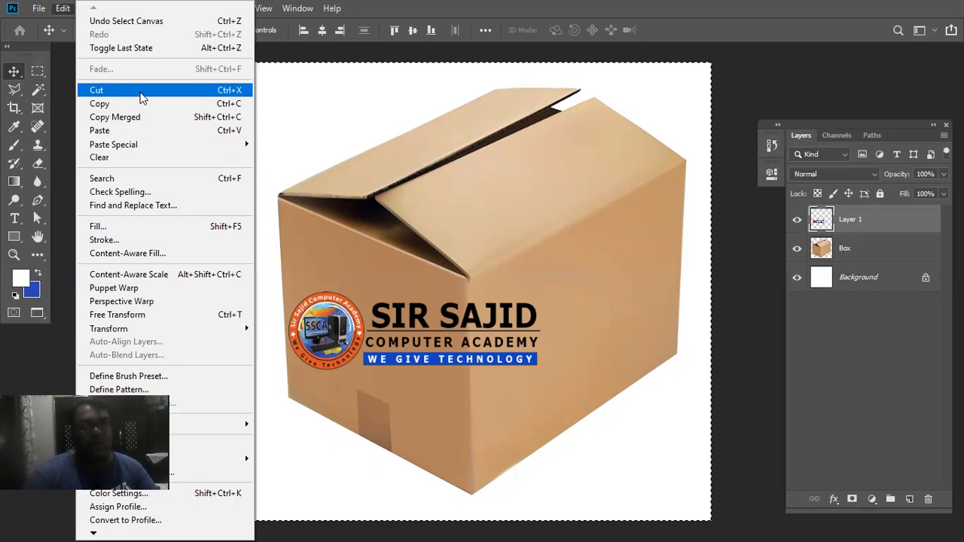
left_click(140, 90)
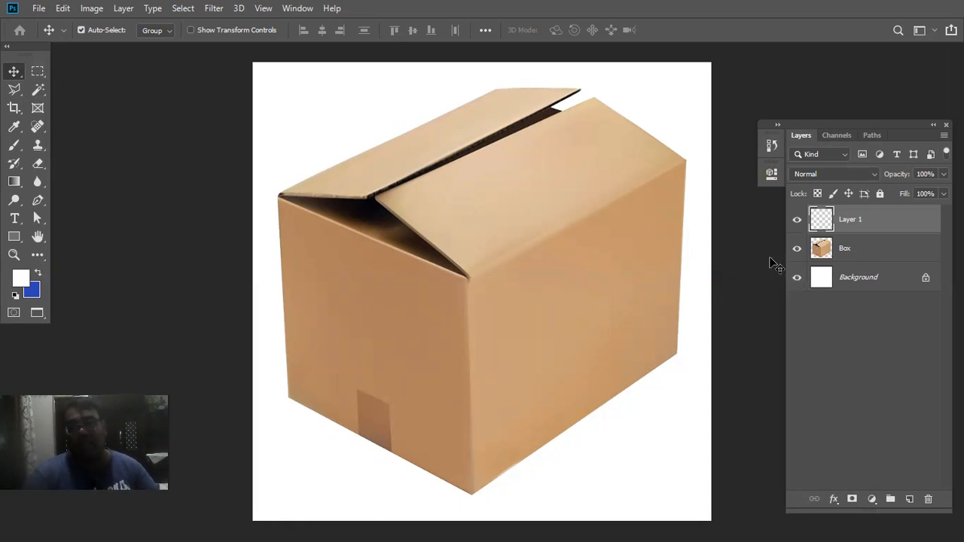
Open the Vanishing Point filter and create a perspective plane through the four corners of the box's left face
left_click(215, 8)
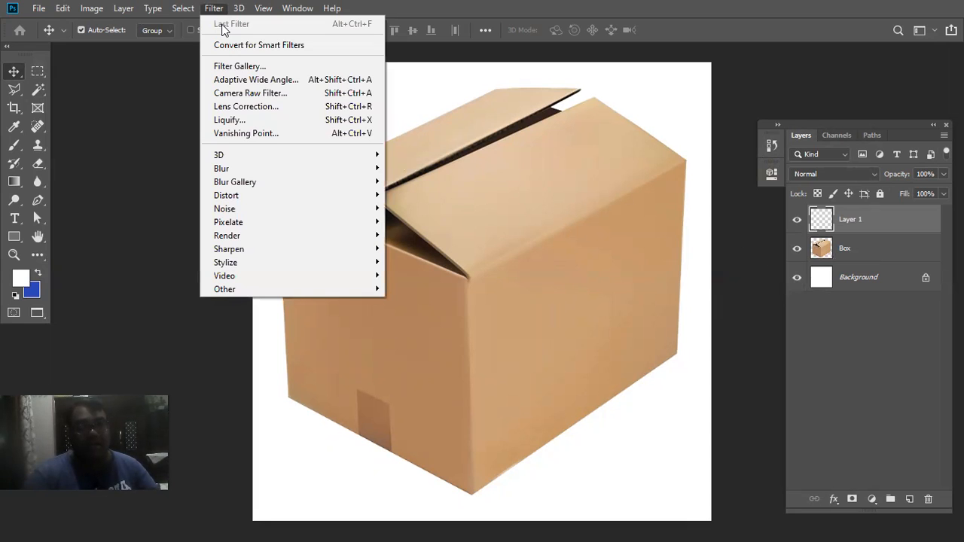
left_click(303, 136)
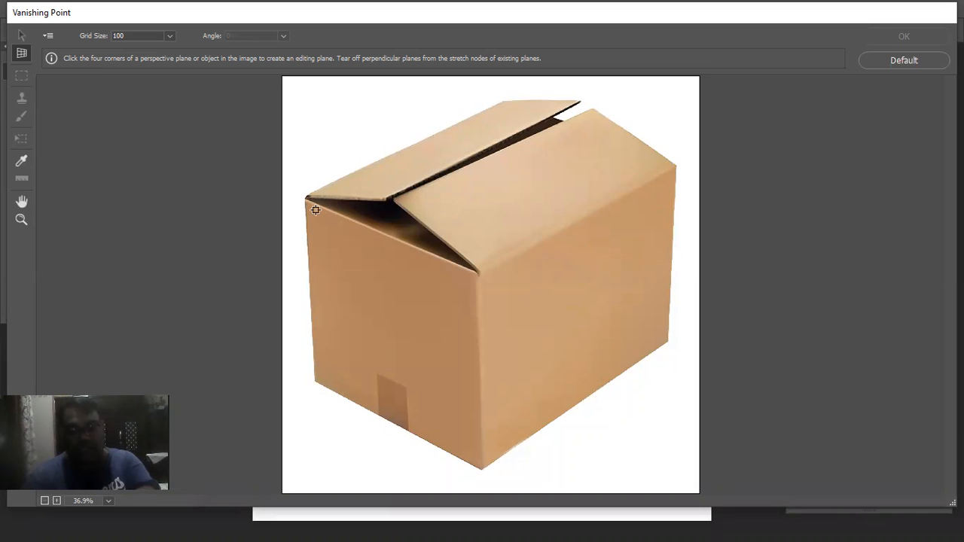
scroll(315, 209, "up", 2)
left_click_drag(339, 222, 492, 249)
scroll(434, 293, "up", 1)
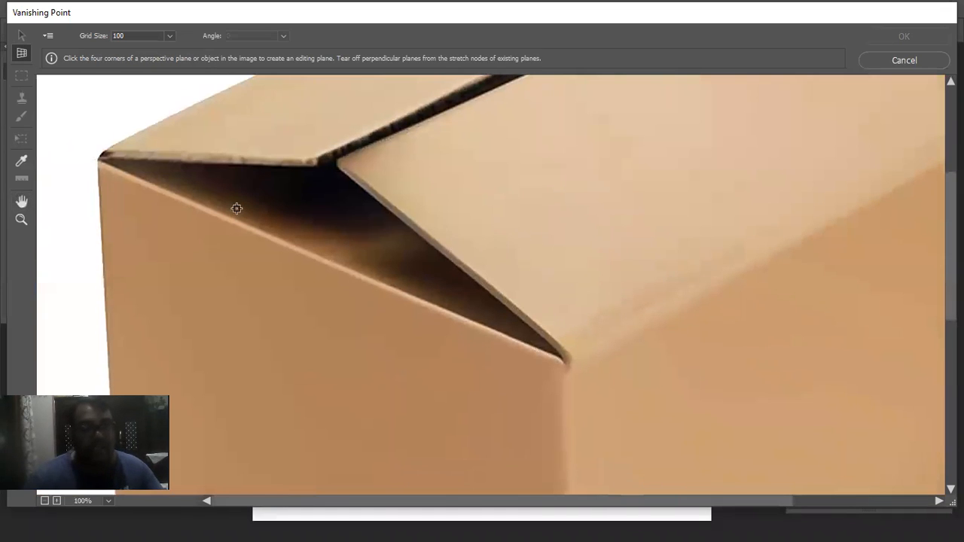
left_click(98, 161)
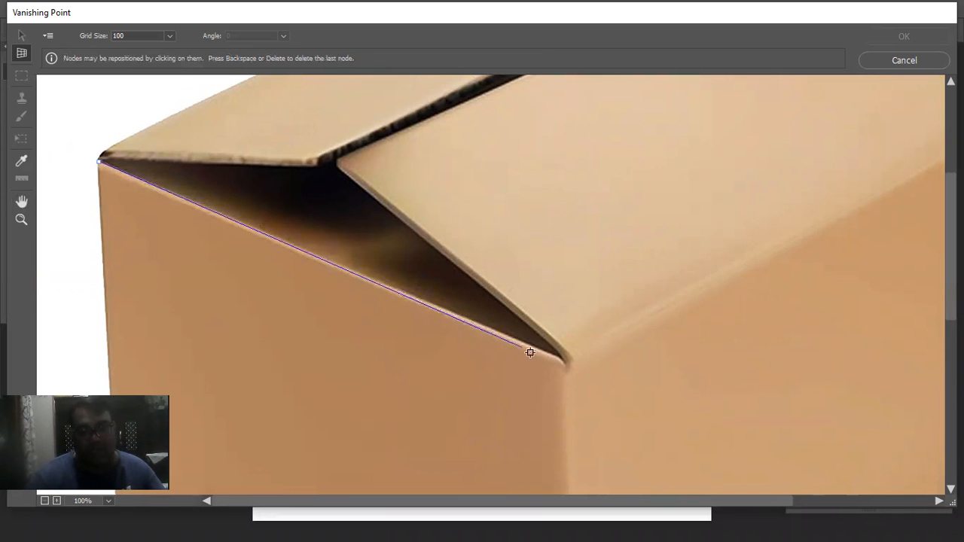
left_click(569, 366)
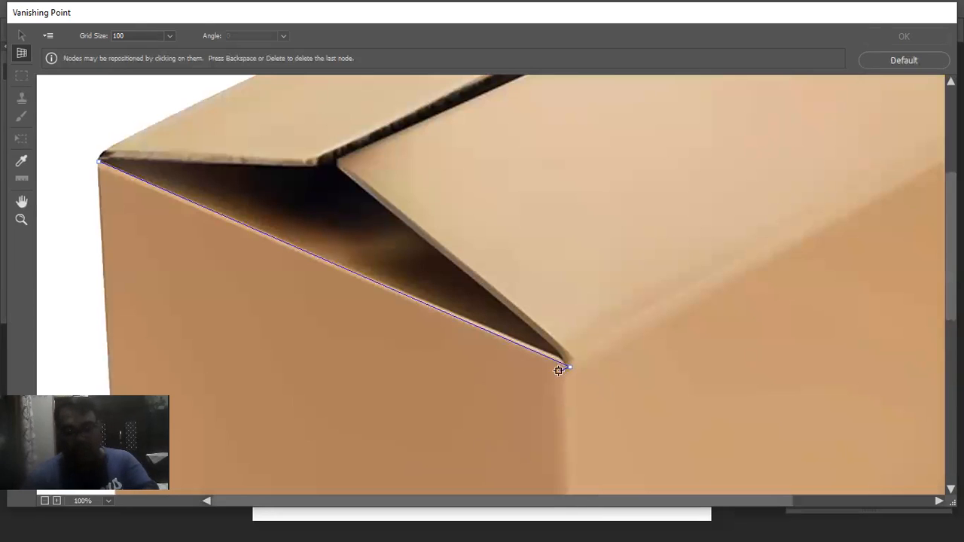
scroll(558, 370, "down", 1)
key("space")
left_click_drag(478, 381, 493, 259)
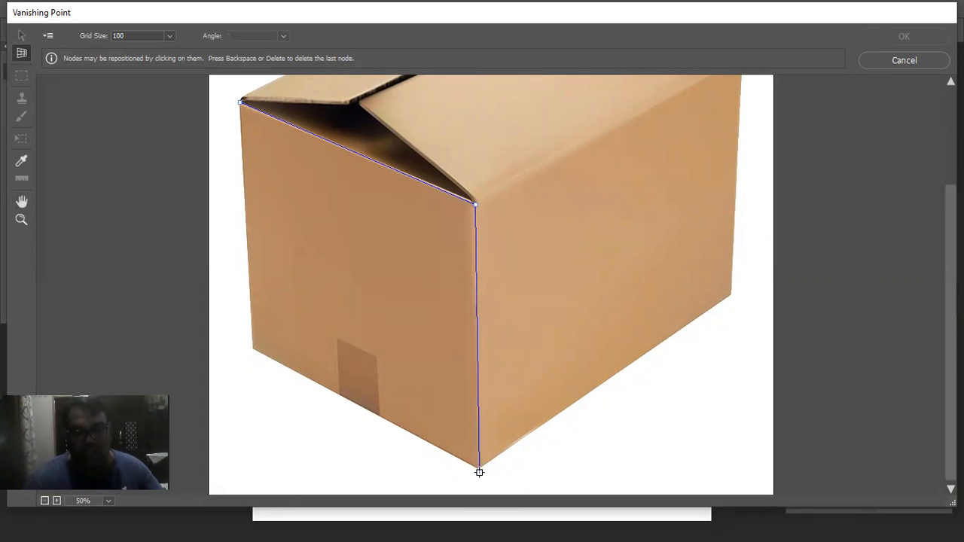
left_click(479, 470)
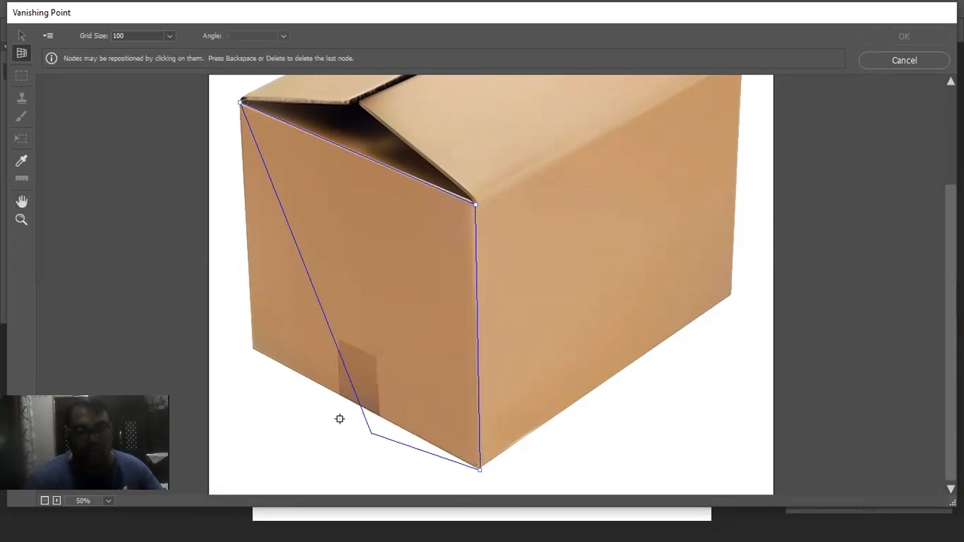
left_click(253, 348)
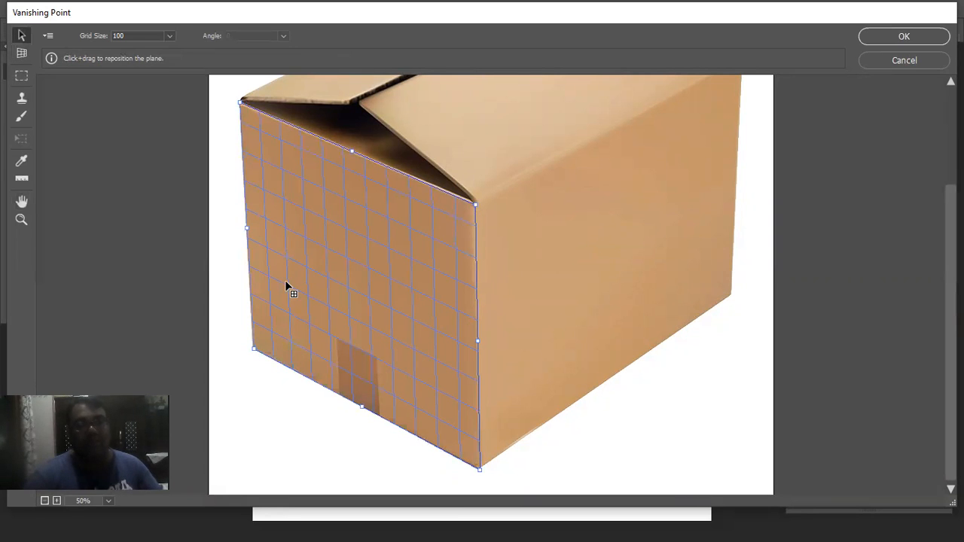
Align the plane's lower-left node exactly with the bottom outer corner of the box's left face
key("ctrl+plus")
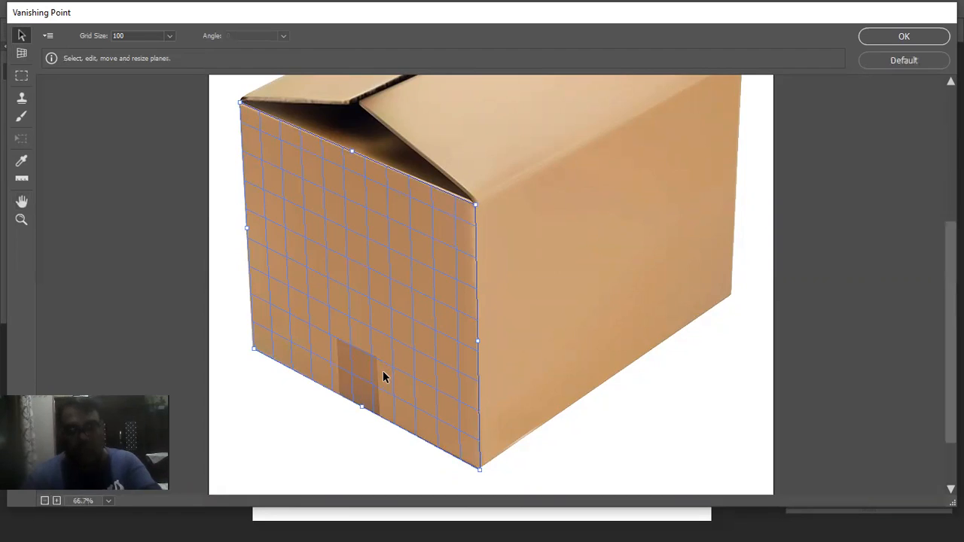
key("ctrl+plus")
key("ctrl+plus")
key("space")
left_click_drag(409, 306, 860, 208)
left_click_drag(379, 334, 669, 245)
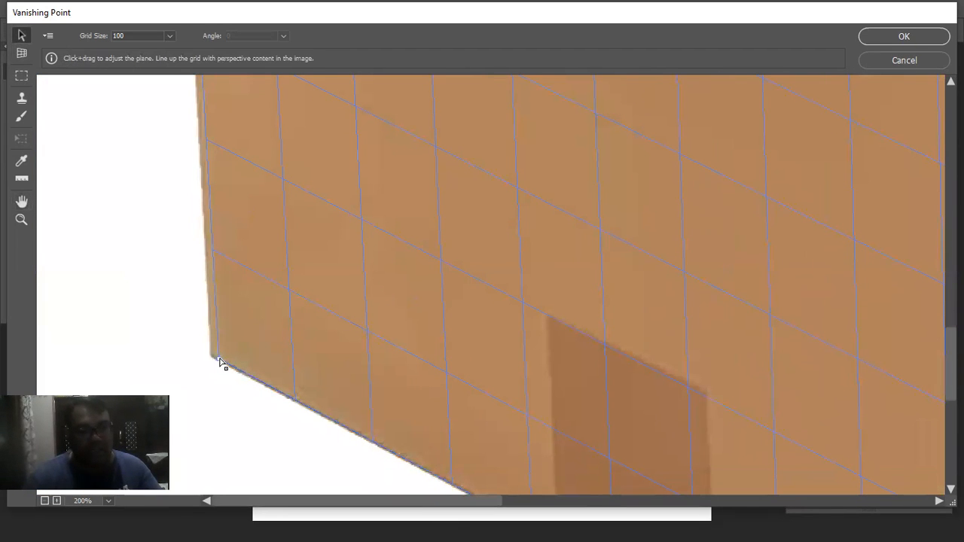
left_click_drag(220, 362, 210, 361)
Align the plane's upper-left node exactly with the top outer corner of the box's left face
key("space")
left_click_drag(250, 249, 290, 424)
left_click_drag(263, 168, 287, 334)
left_click_drag(243, 131, 274, 281)
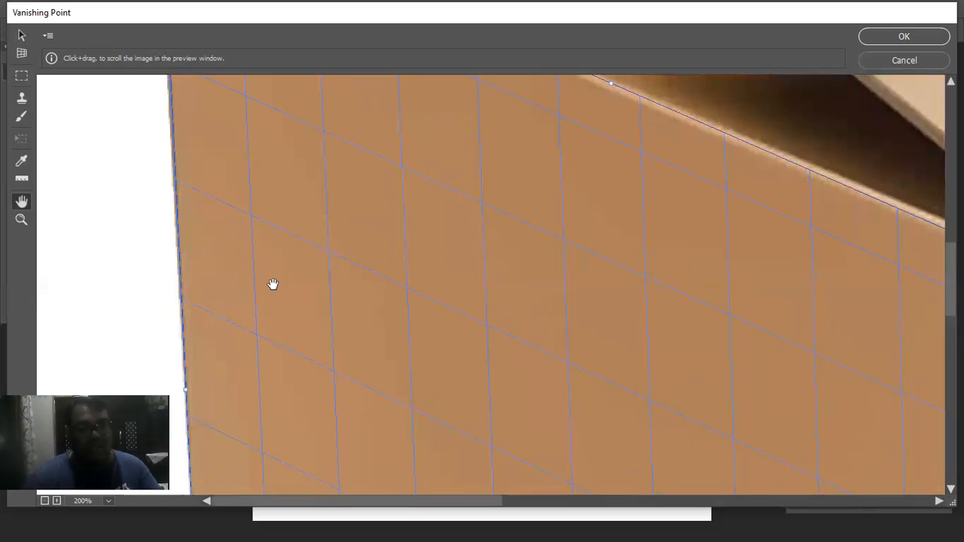
left_click_drag(266, 126, 331, 323)
left_click_drag(245, 200, 284, 254)
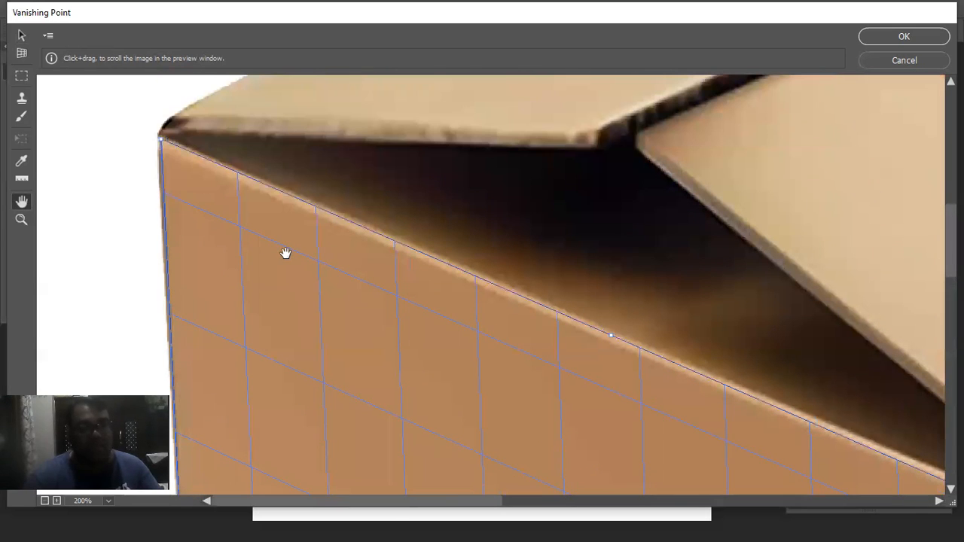
left_click_drag(161, 146, 158, 145)
Align the plane's upper-right node with the top of the box's front vertical edge
key("space")
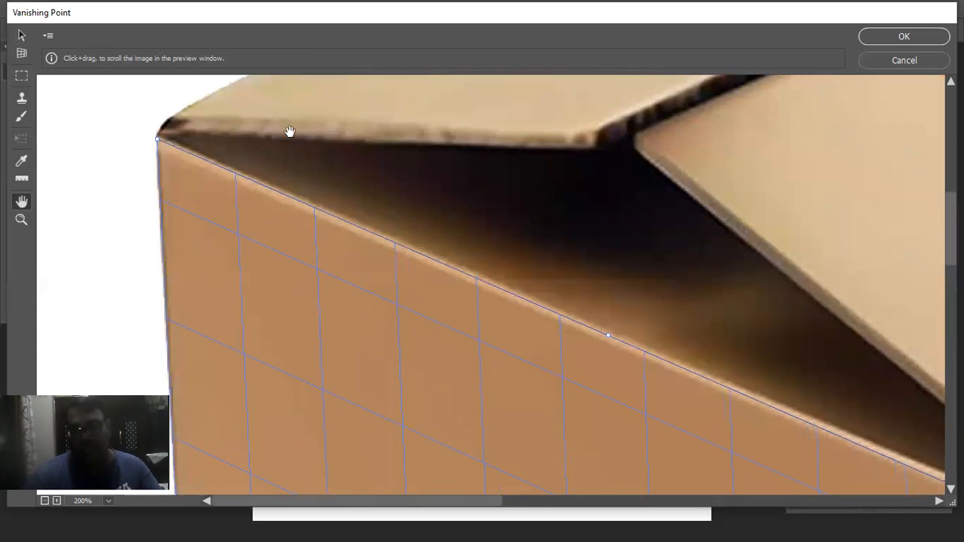
left_click_drag(565, 377, 413, 215)
left_click_drag(627, 308, 440, 250)
left_click_drag(588, 295, 513, 230)
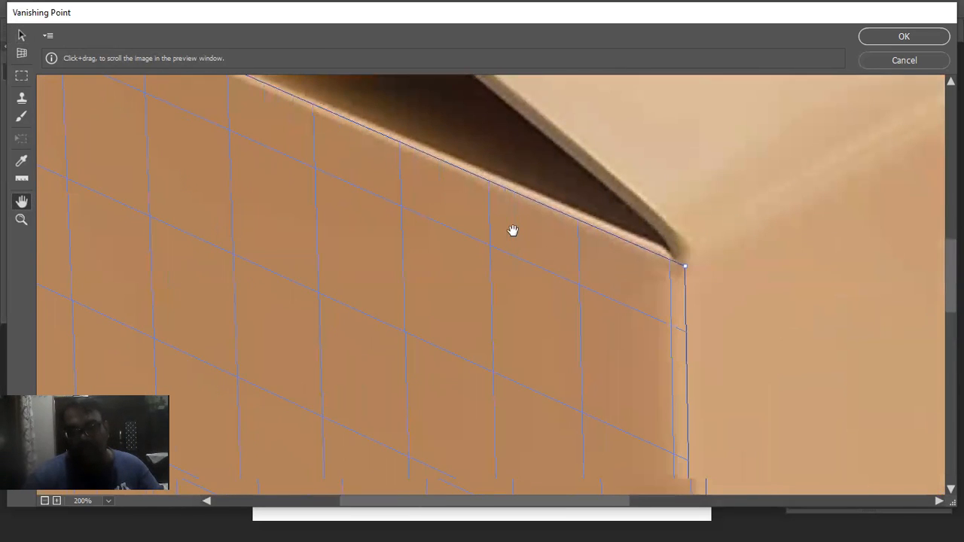
left_click_drag(681, 266, 678, 268)
Align the plane's lower-right node with the bottom of the box's front vertical edge and fit the image in view
left_click_drag(700, 347, 688, 95)
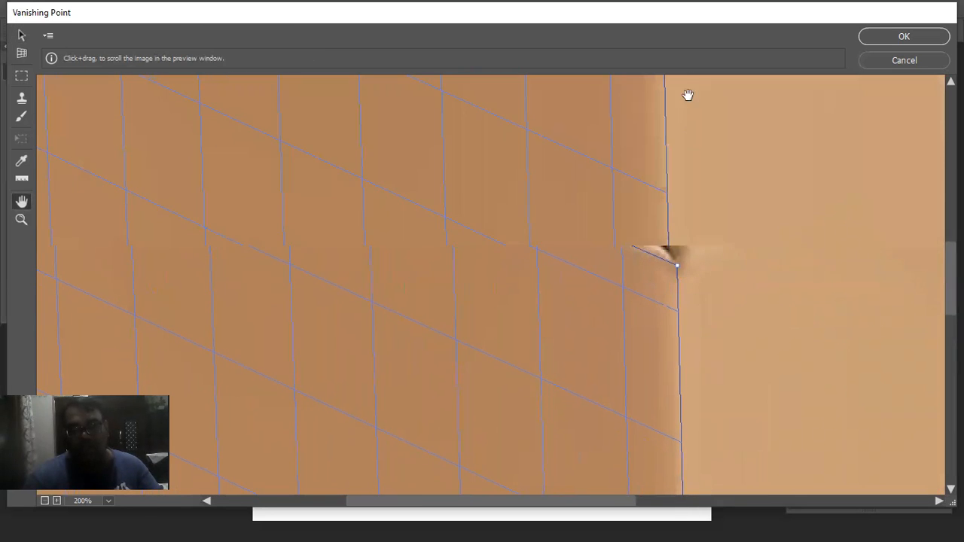
left_click_drag(710, 390, 685, 98)
left_click_drag(693, 291, 677, 91)
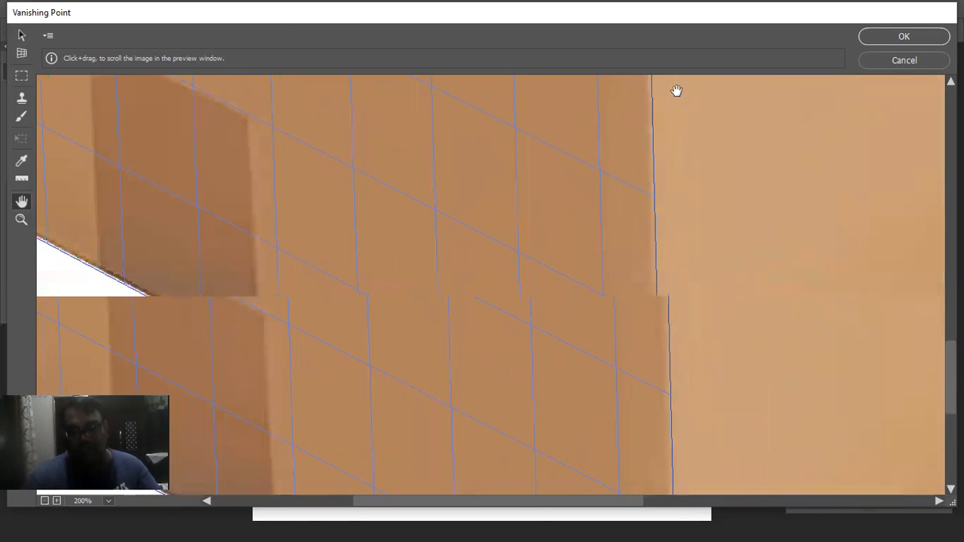
left_click_drag(674, 269, 653, 125)
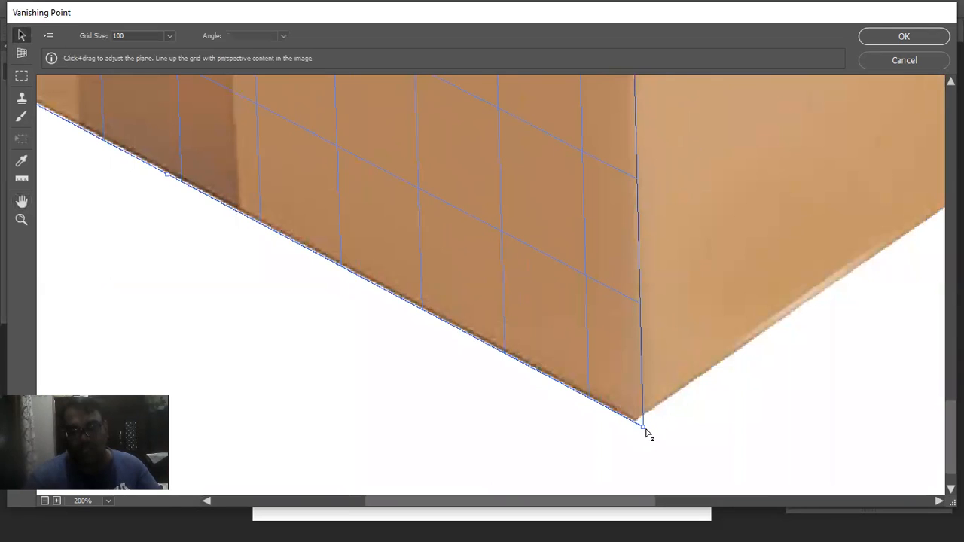
left_click_drag(640, 425, 639, 422)
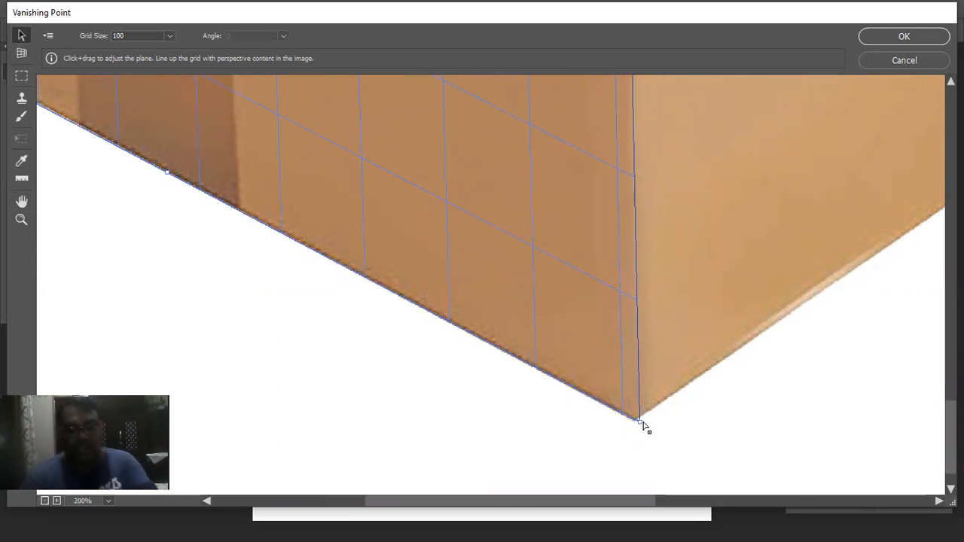
key("ctrl+0")
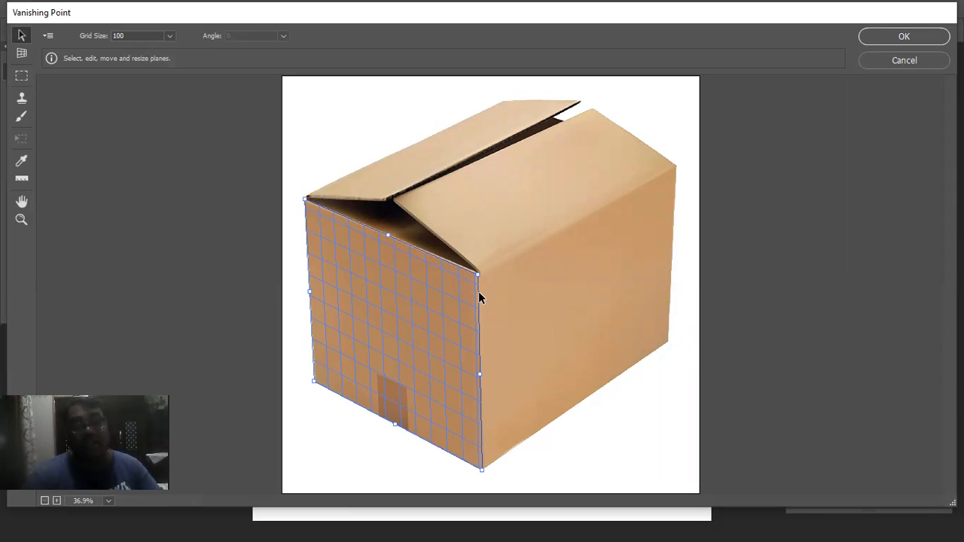
Paste the logo into Vanishing Point, scale it down, and place it in perspective on the left face's plane
key("ctrl+v")
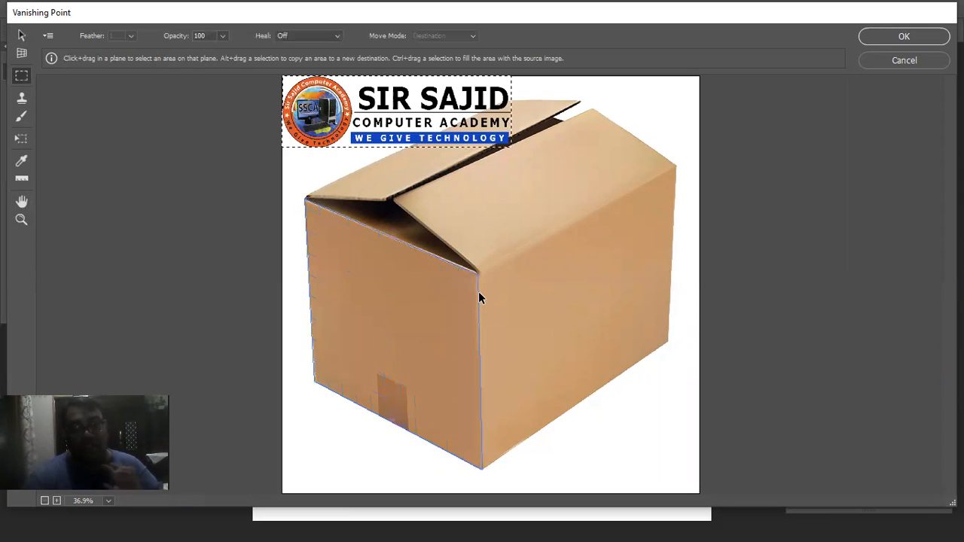
left_click_drag(337, 121, 401, 180)
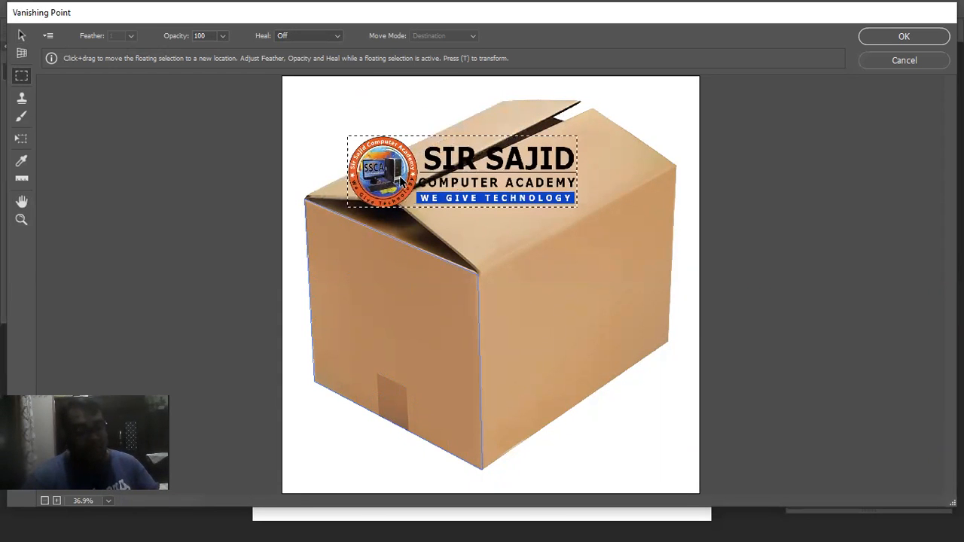
key("t")
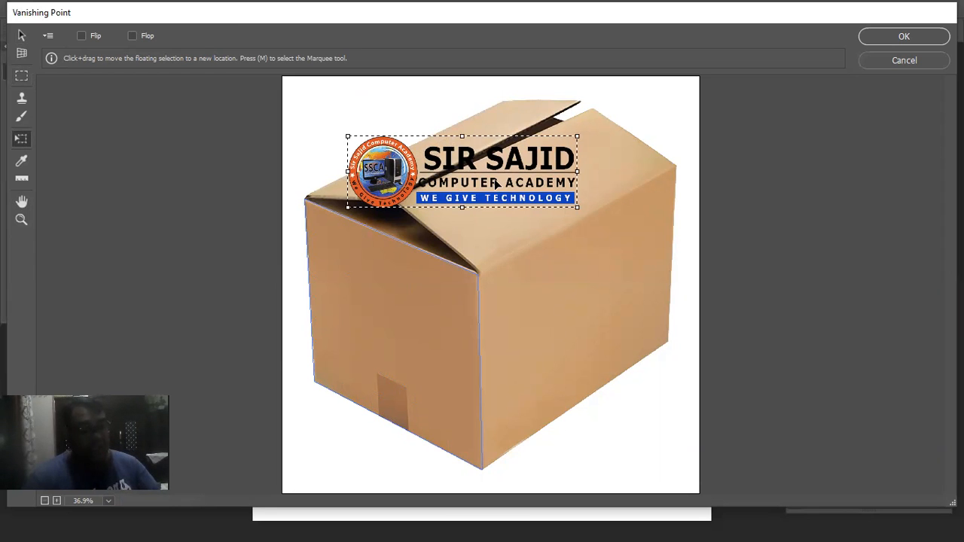
key("alt")
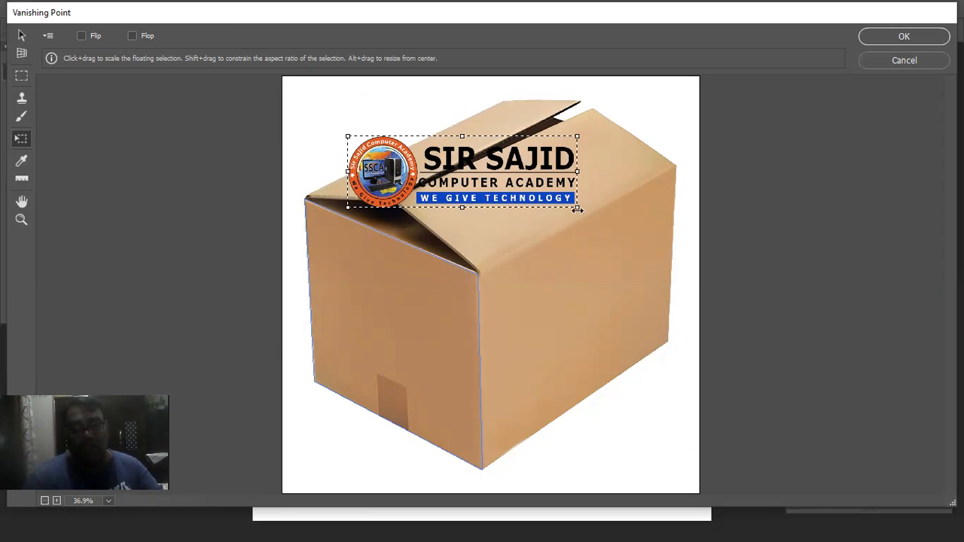
left_click_drag(576, 208, 515, 187)
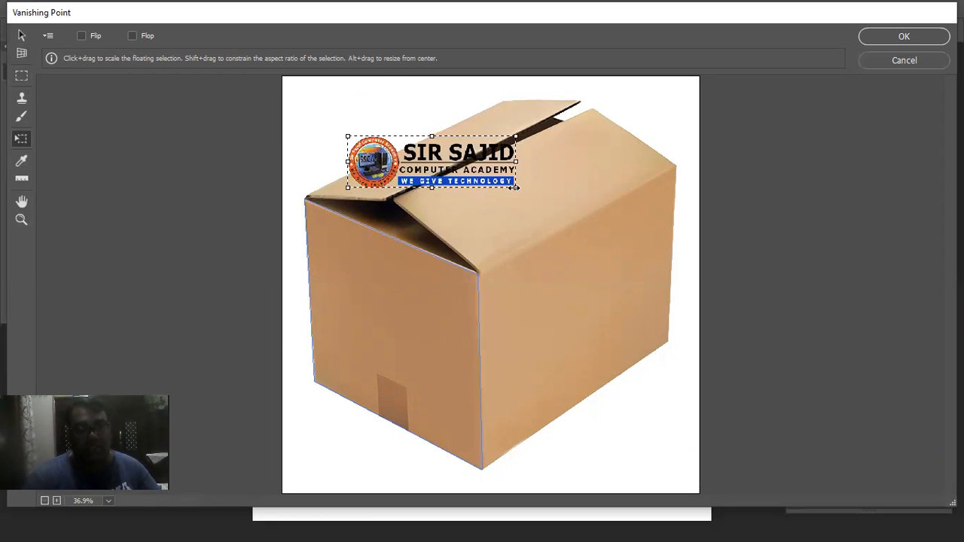
left_click_drag(394, 160, 354, 316)
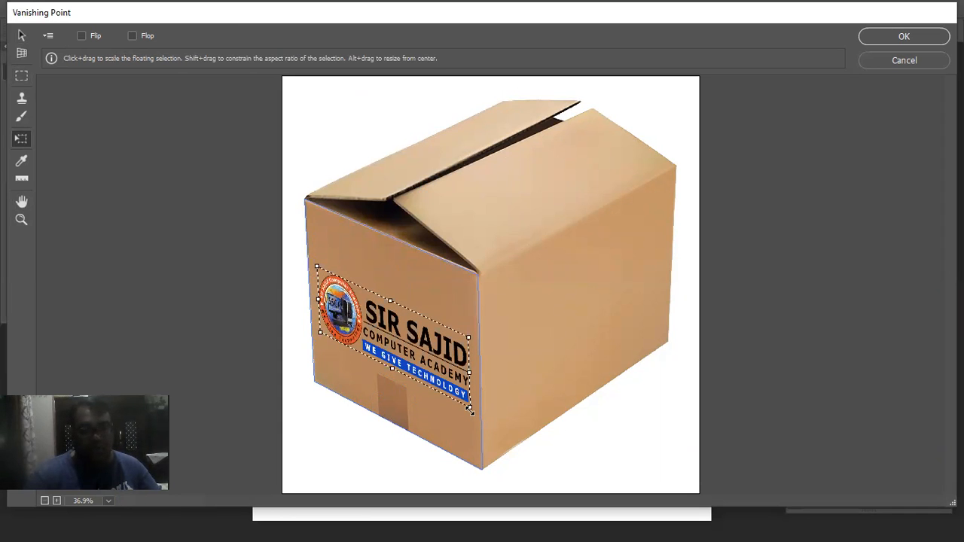
Refine the logo's size and position on the left face, apply the filter, and undo the applied result
left_click_drag(469, 407, 449, 393)
left_click_drag(337, 318, 339, 309)
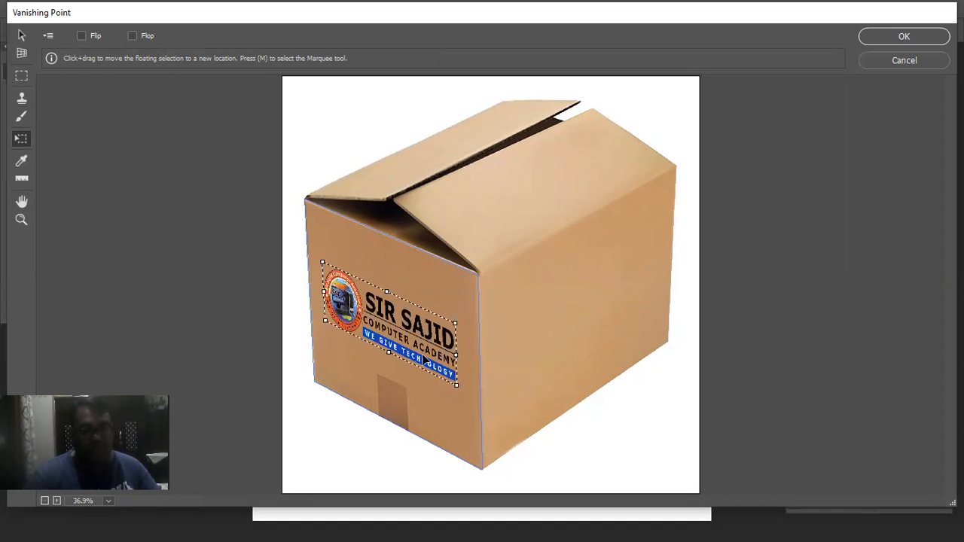
left_click_drag(456, 384, 467, 390)
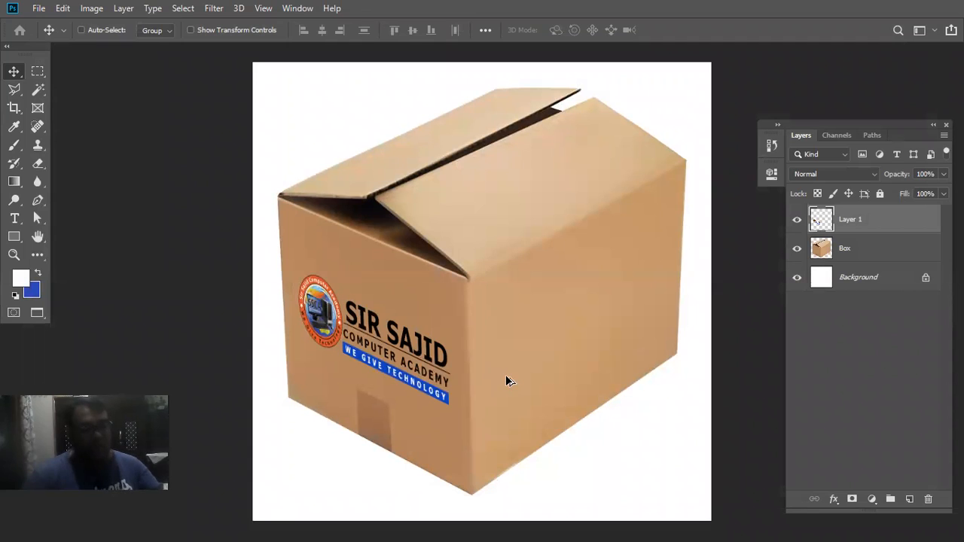
key("ctrl+z")
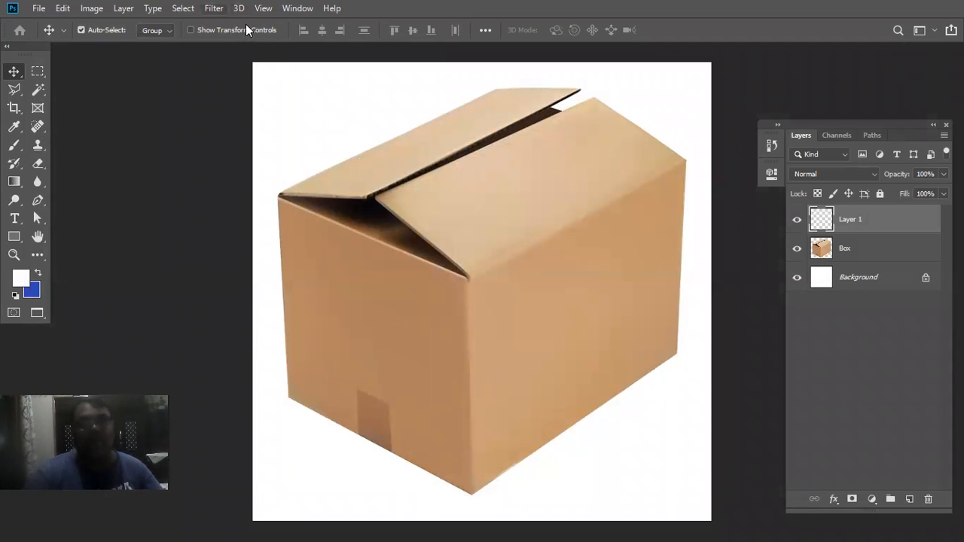
Reopen Vanishing Point on Layer 1 and place the new plane's first two corners along the left face's top edge
left_click(214, 9)
left_click(262, 134)
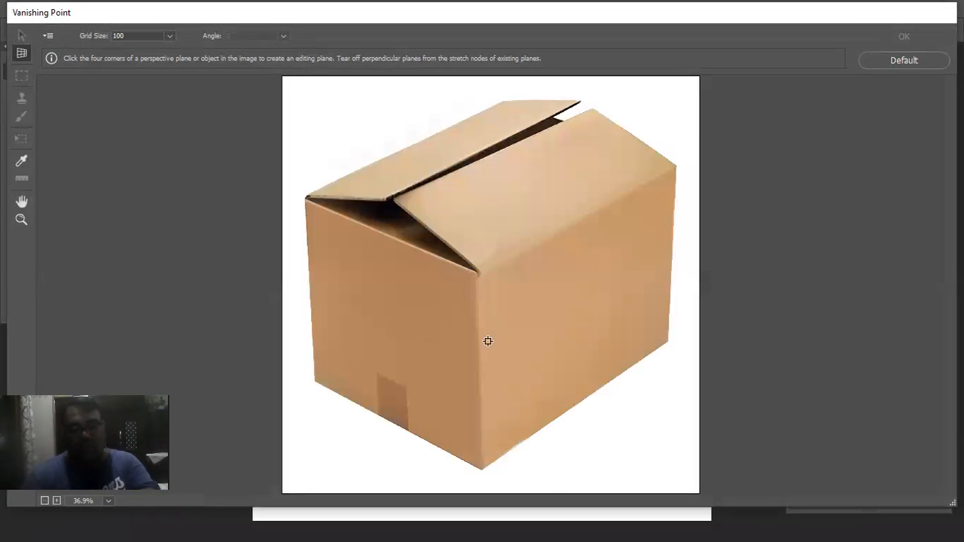
key("ctrl+plus")
key("ctrl+plus")
key("ctrl+plus")
key("space")
left_click_drag(327, 261, 529, 360)
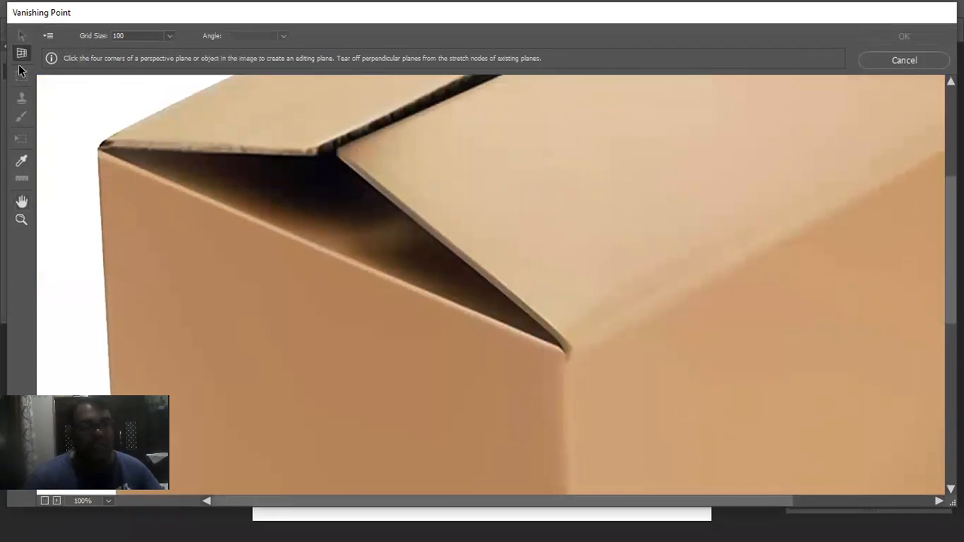
left_click(98, 153)
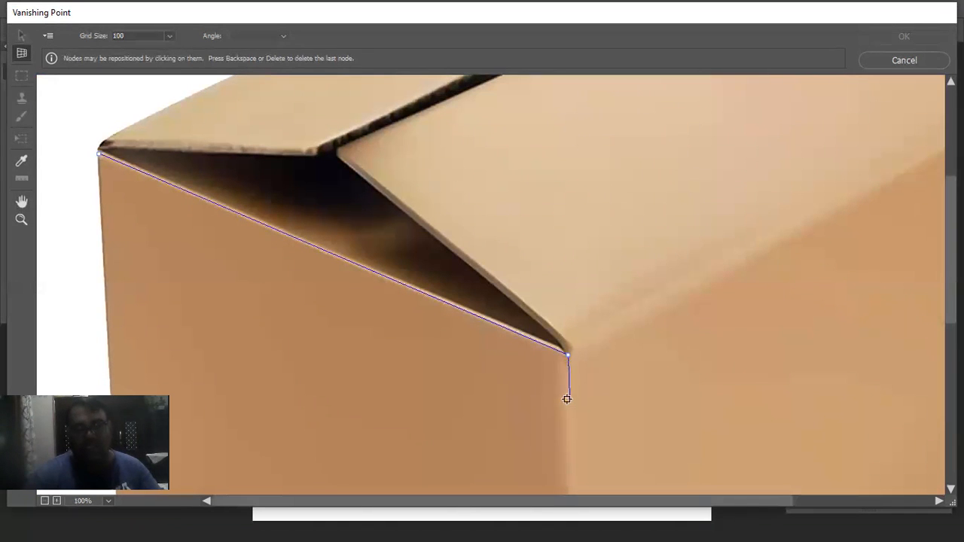
Complete the perspective plane by placing its remaining two corners at the left face's bottom corners
key("space")
left_click_drag(565, 399, 565, 148)
left_click_drag(573, 344, 567, 197)
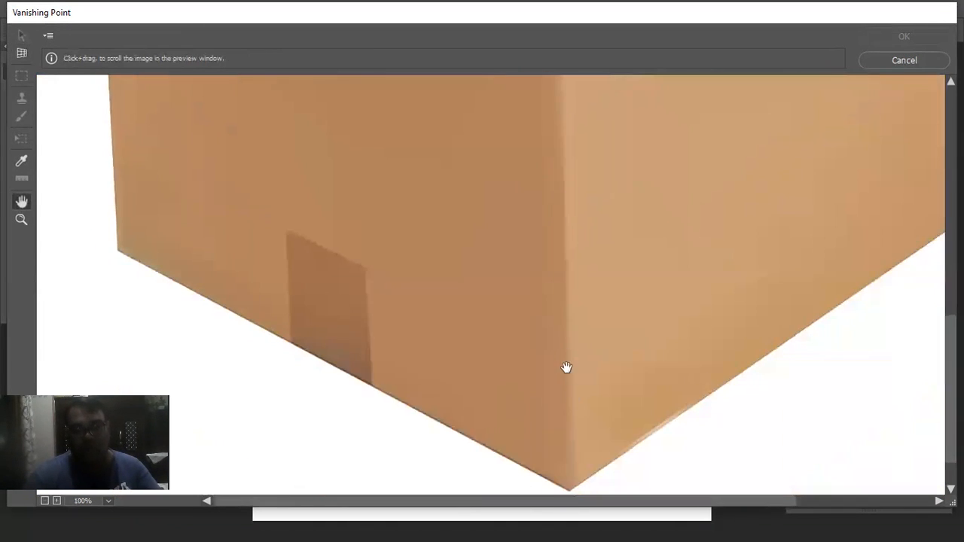
key("space")
left_click_drag(570, 383, 570, 319)
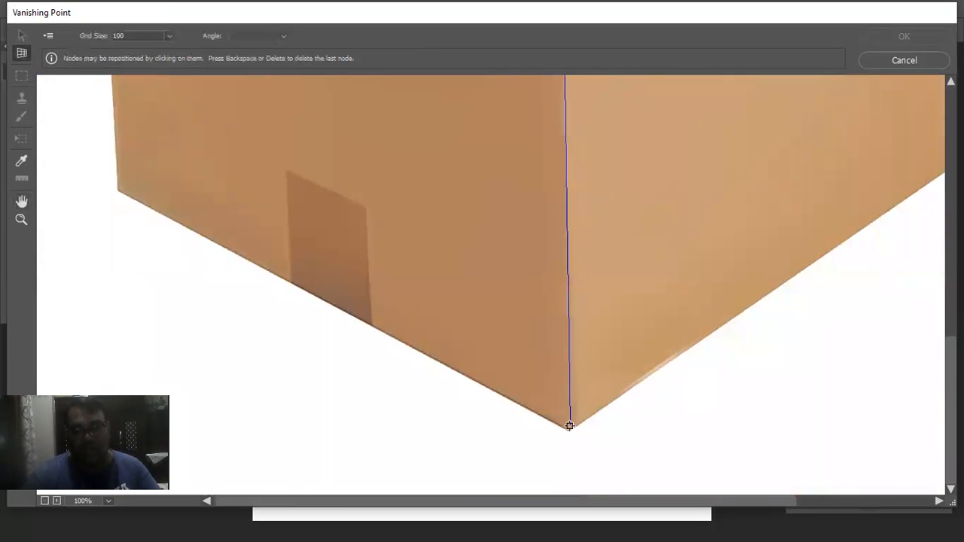
left_click(570, 430)
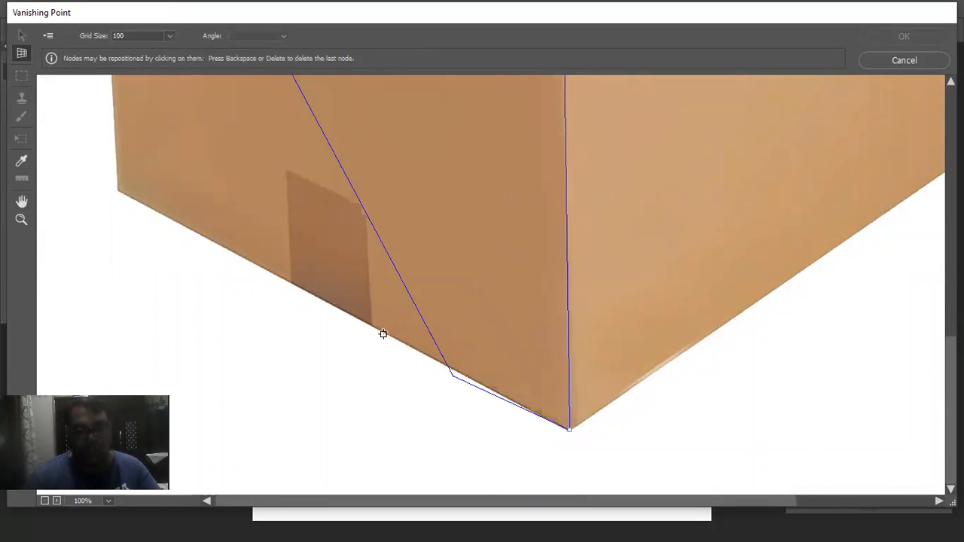
left_click(119, 187)
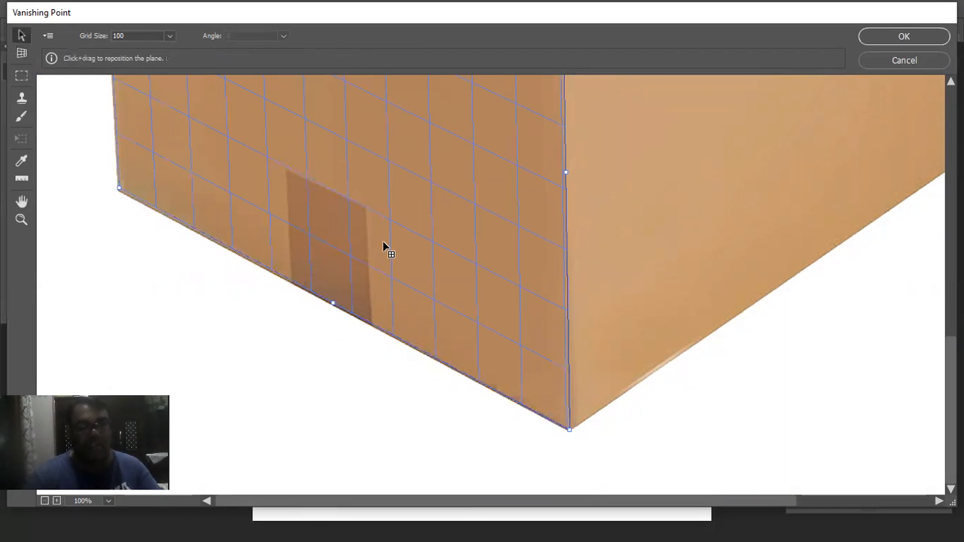
Fine-tune the plane's lower-right node to match the bottom of the box's front vertical edge
key("space")
left_click_drag(380, 188, 624, 522)
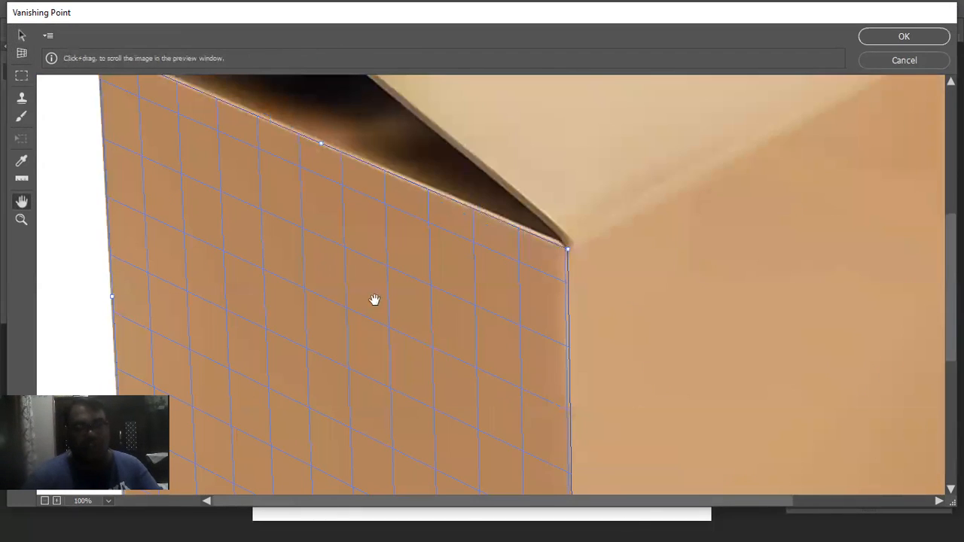
left_click_drag(375, 300, 607, 426)
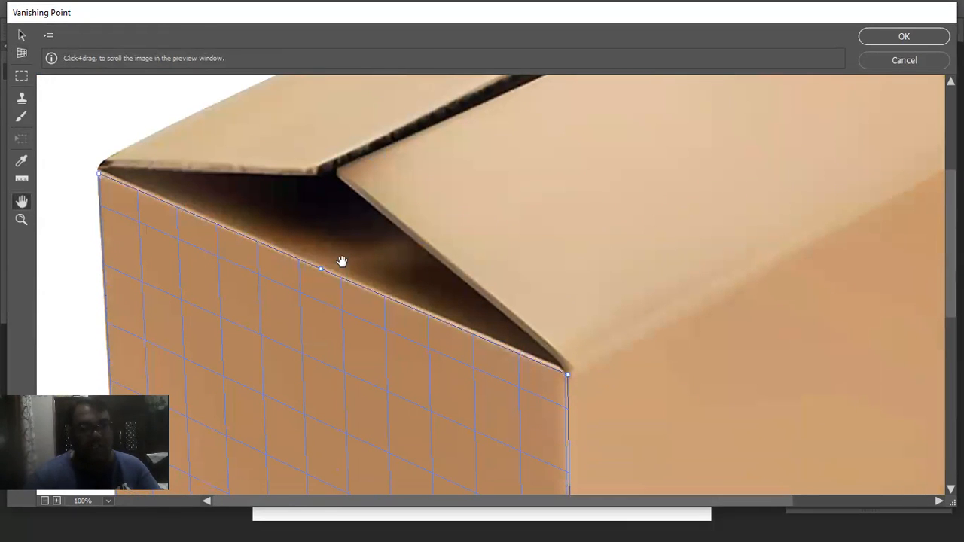
left_click_drag(333, 355, 376, 171)
left_click_drag(520, 485, 540, 344)
key("ctrl+plus")
key("space")
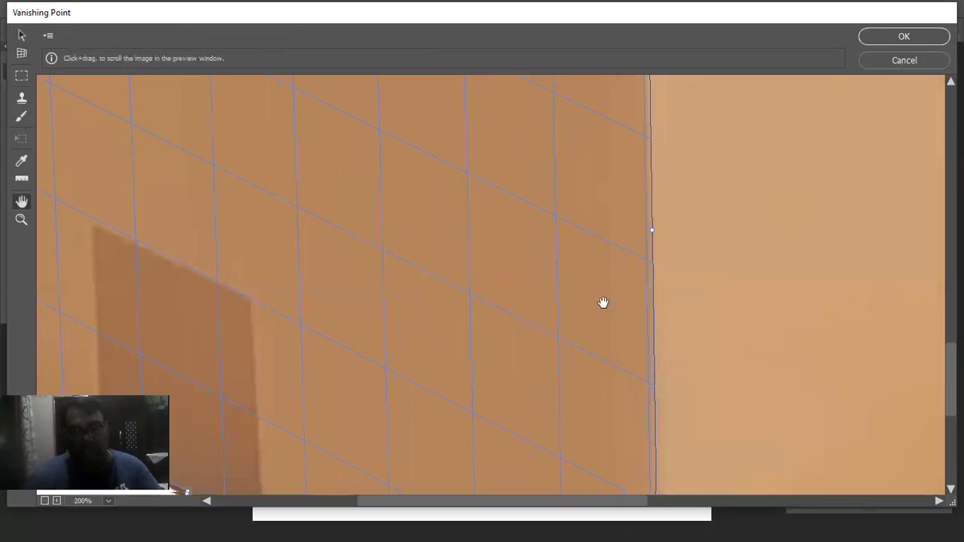
left_click_drag(602, 303, 569, 82)
left_click_drag(615, 342, 594, 191)
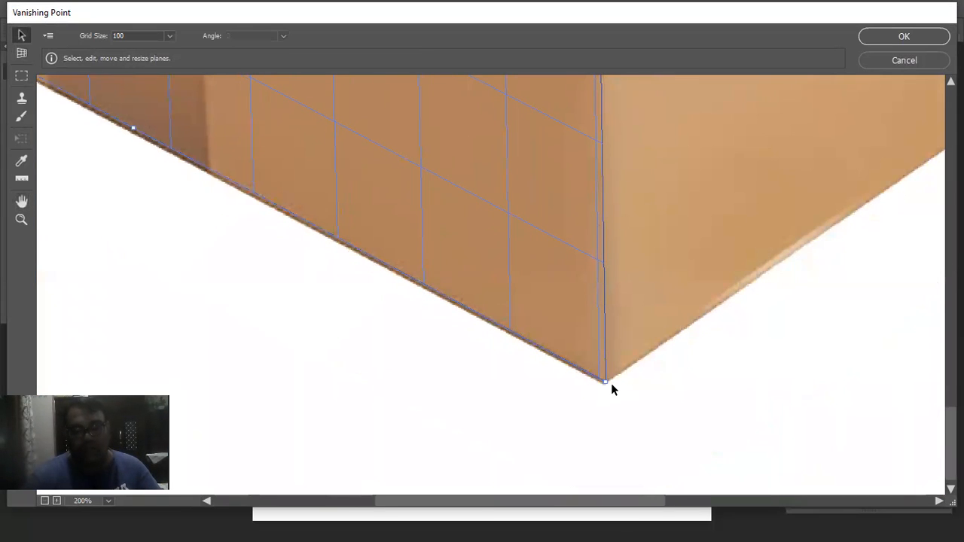
left_click_drag(607, 382, 604, 383)
Fine-tune the plane's upper-right node to match the top of the box's front vertical edge
key("space")
mouse_move(556, 258)
left_mouse_down()
mouse_move(556, 493)
mouse_move(557, 383)
left_mouse_up()
left_click_drag(548, 177, 546, 342)
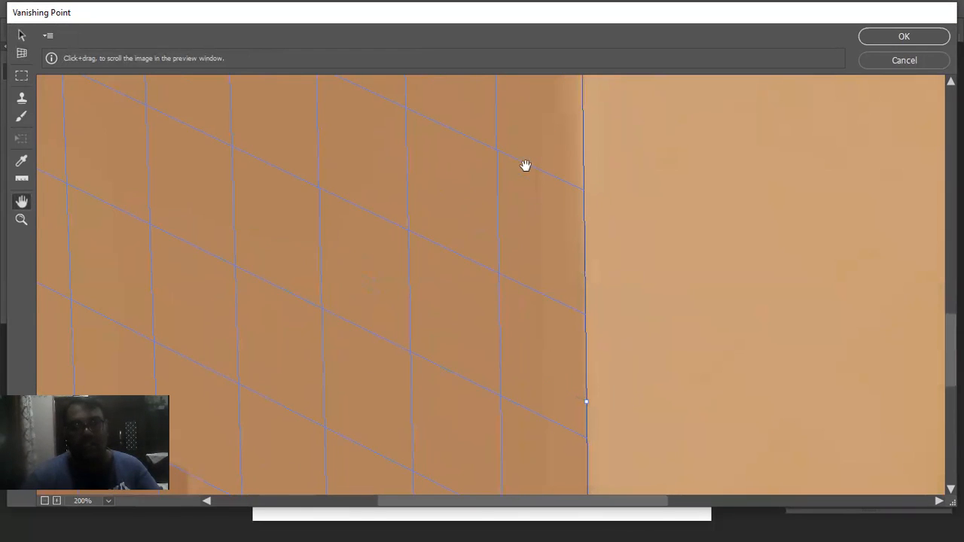
left_click_drag(526, 166, 543, 331)
left_click_drag(540, 117, 525, 288)
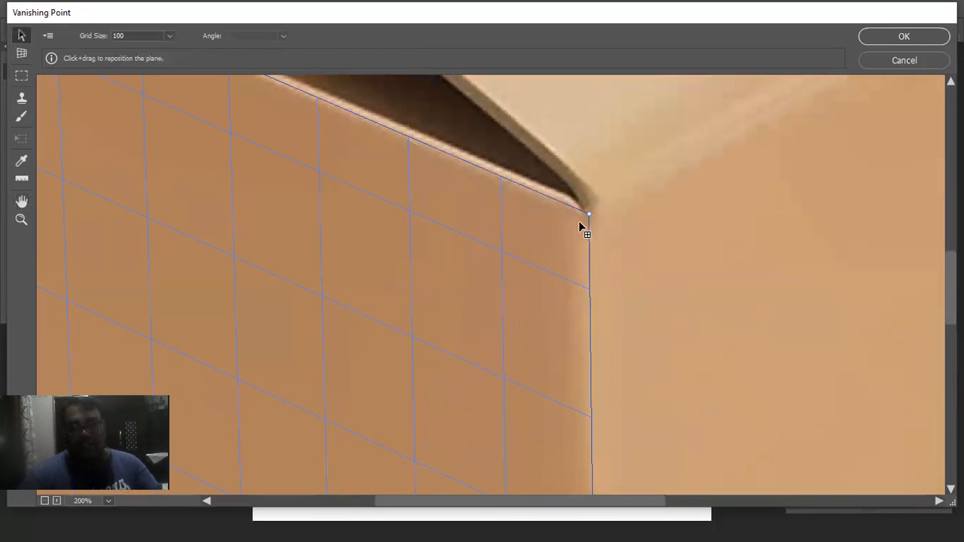
left_click_drag(586, 214, 584, 215)
Move the plane's upper-left node exactly onto the top outer corner of the left face
key("space")
left_click_drag(643, 293, 963, 398)
left_click_drag(358, 133, 491, 320)
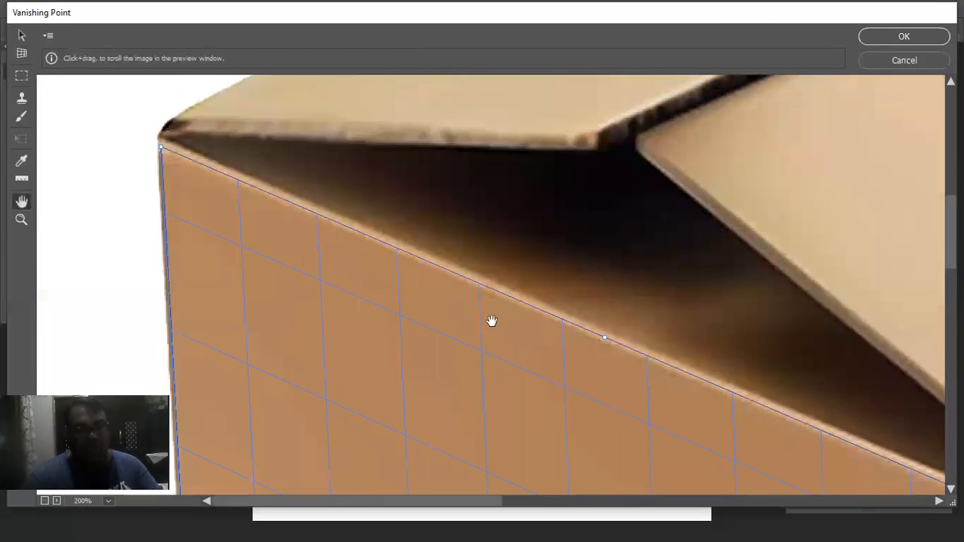
left_click_drag(237, 253, 237, 299)
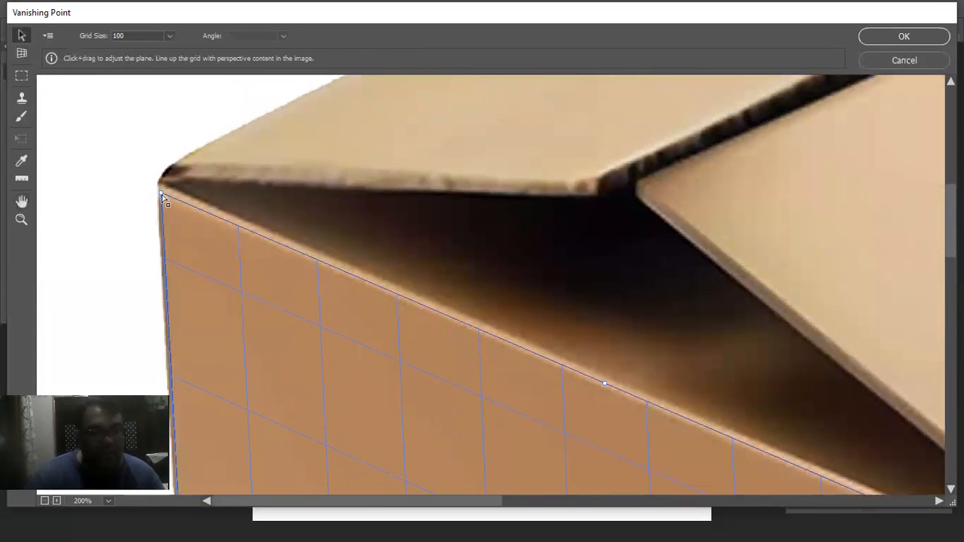
left_click_drag(159, 192, 158, 186)
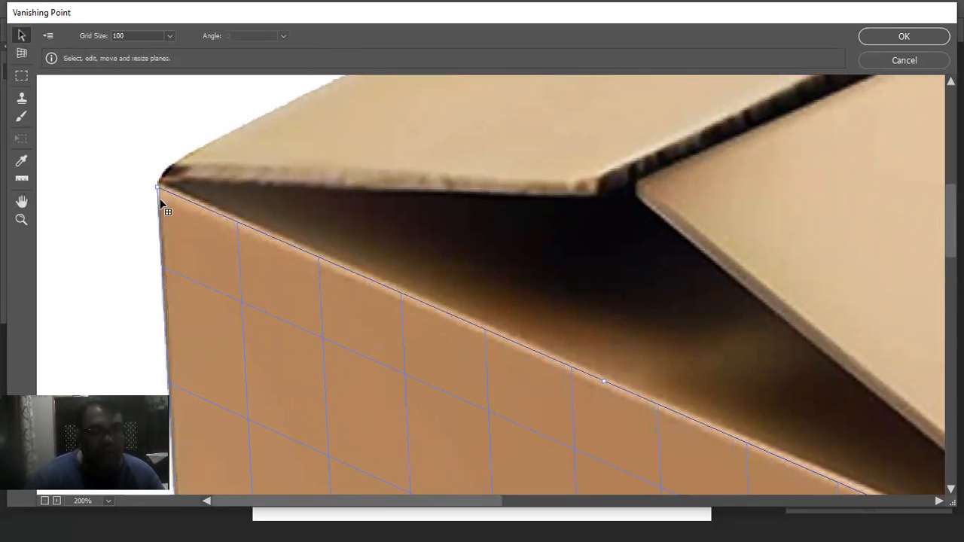
Move the plane's lower-left node exactly onto the bottom outer corner of the left face
key("space")
left_click_drag(322, 279, 323, 145)
scroll(308, 314, "down", 5)
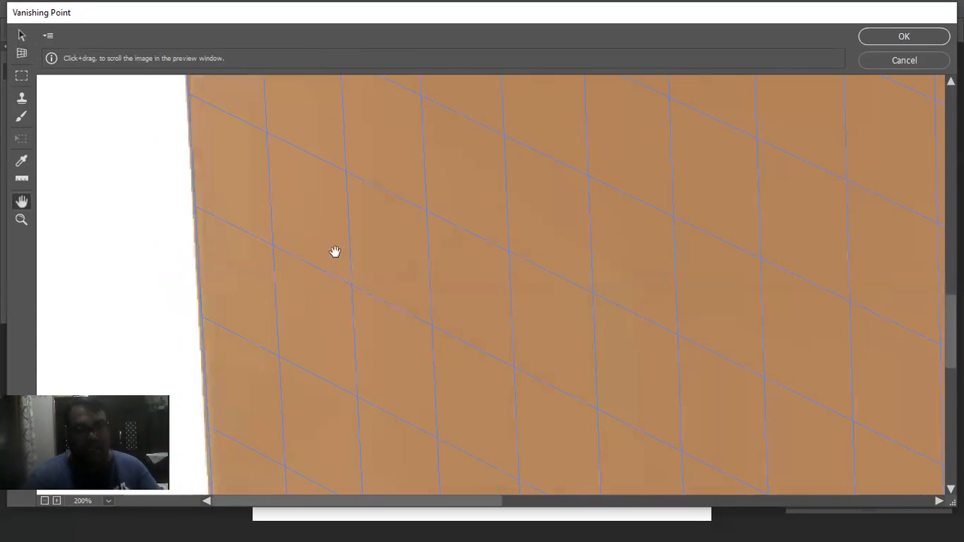
scroll(322, 164, "down", 3)
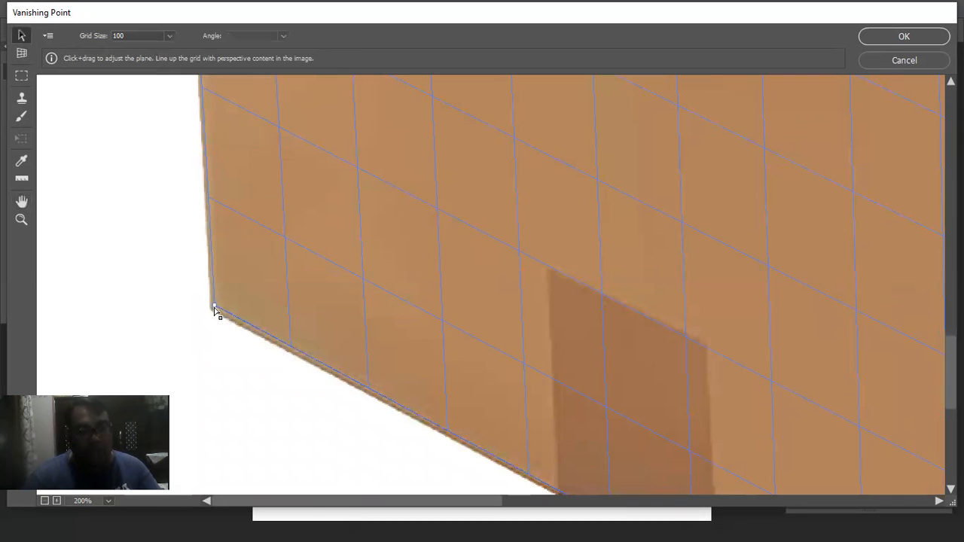
left_click_drag(214, 308, 212, 314)
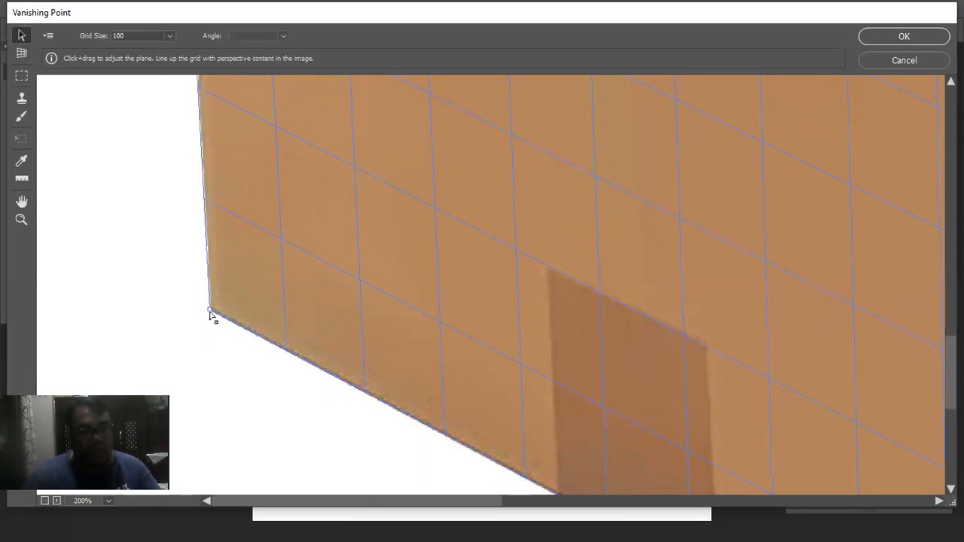
Fit the image in view, paste the logo into Vanishing Point, and scale it down proportionally with the Transform tool
left_click_drag(434, 275, 333, 327)
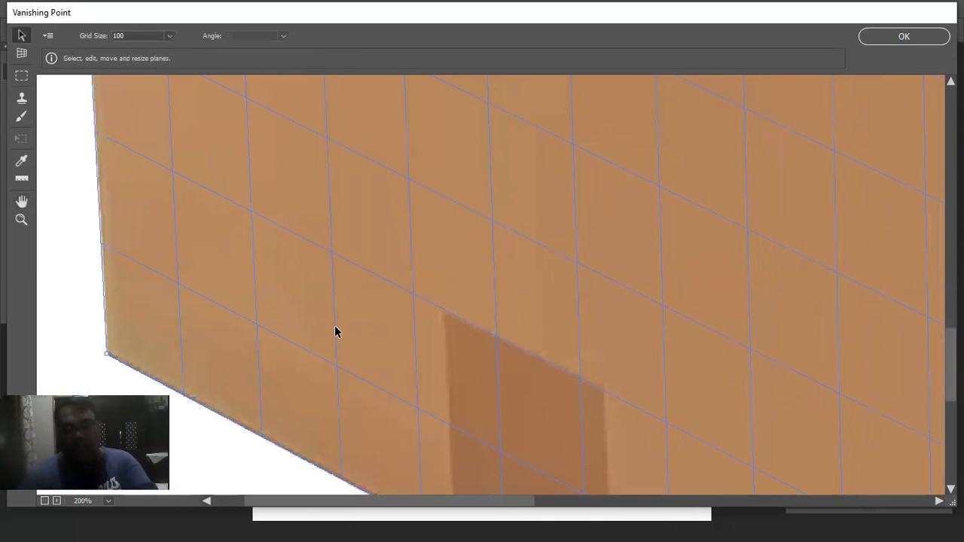
key("ctrl+0")
key("ctrl+v")
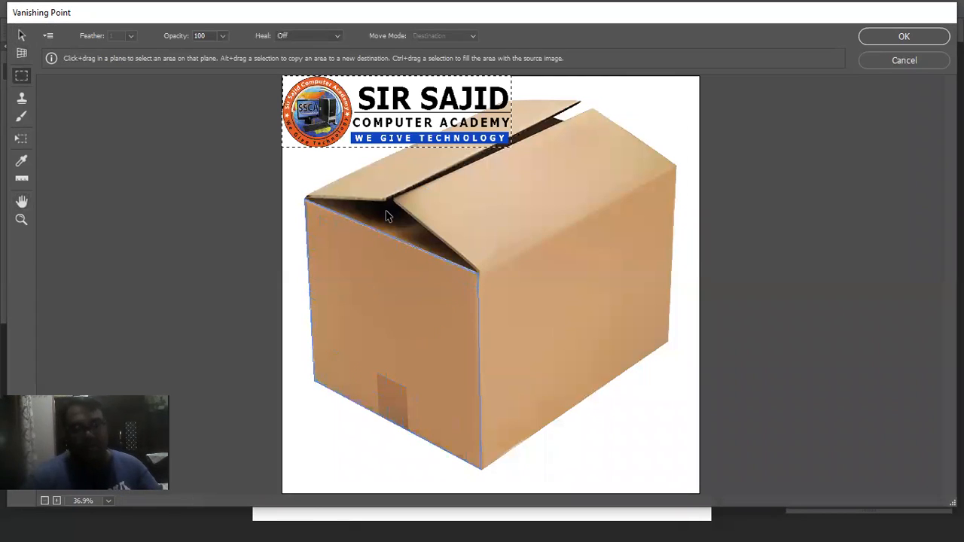
key("t")
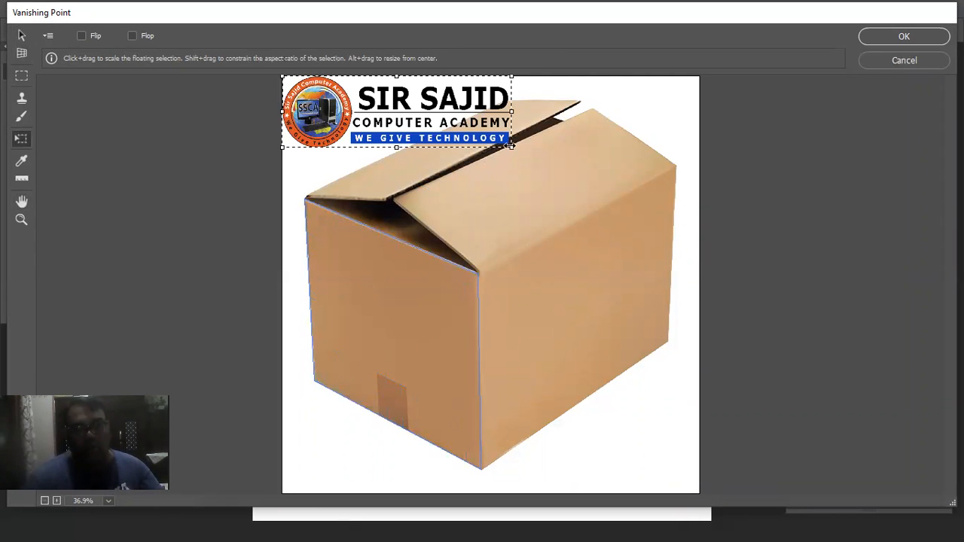
left_click_drag(505, 147, 465, 133)
key("ctrl+z")
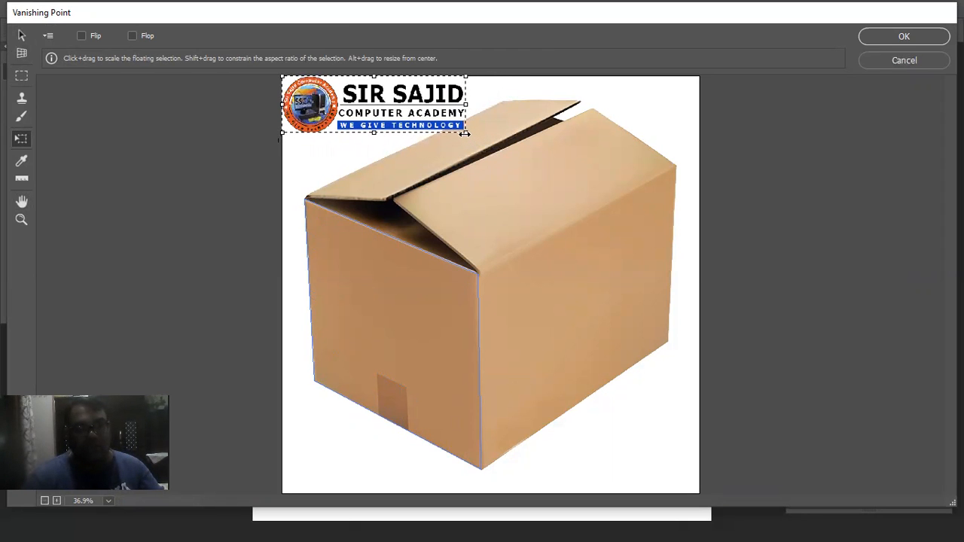
Move the floating logo over the box's top flaps and slightly reduce its width and height
left_click_drag(329, 111, 425, 153)
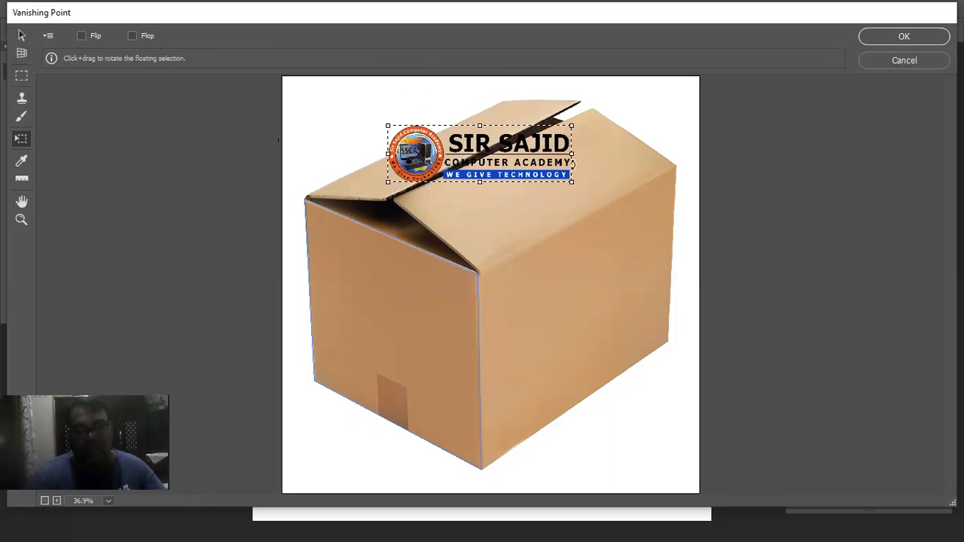
left_click_drag(571, 153, 558, 153)
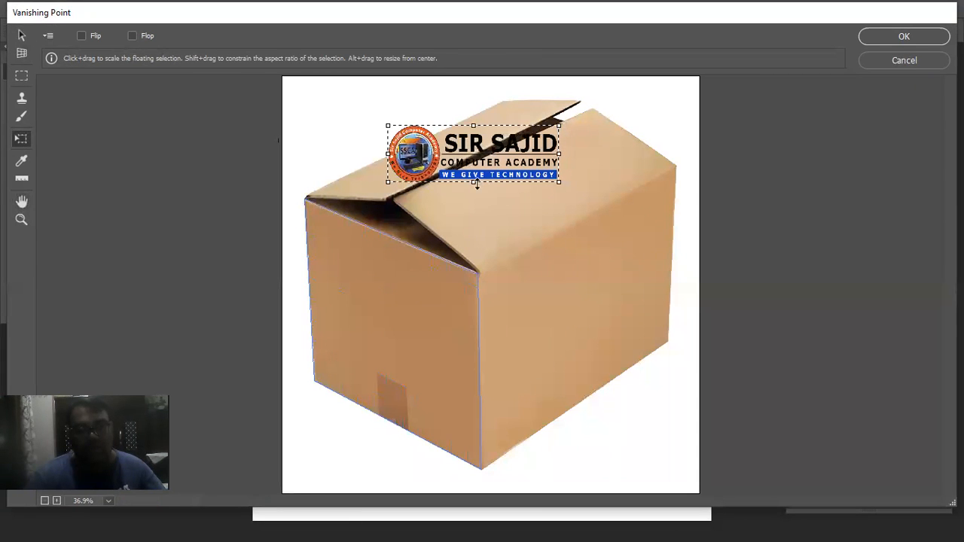
left_click_drag(472, 183, 472, 179)
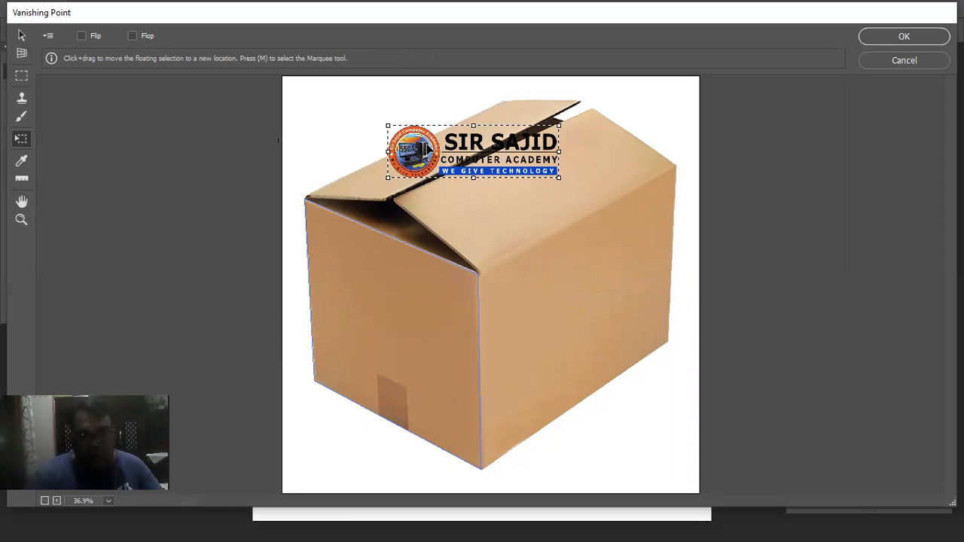
Place the logo in perspective on the left face's plane, shrink it slightly, adjust its position, and apply the filter
left_click_drag(455, 150, 379, 322)
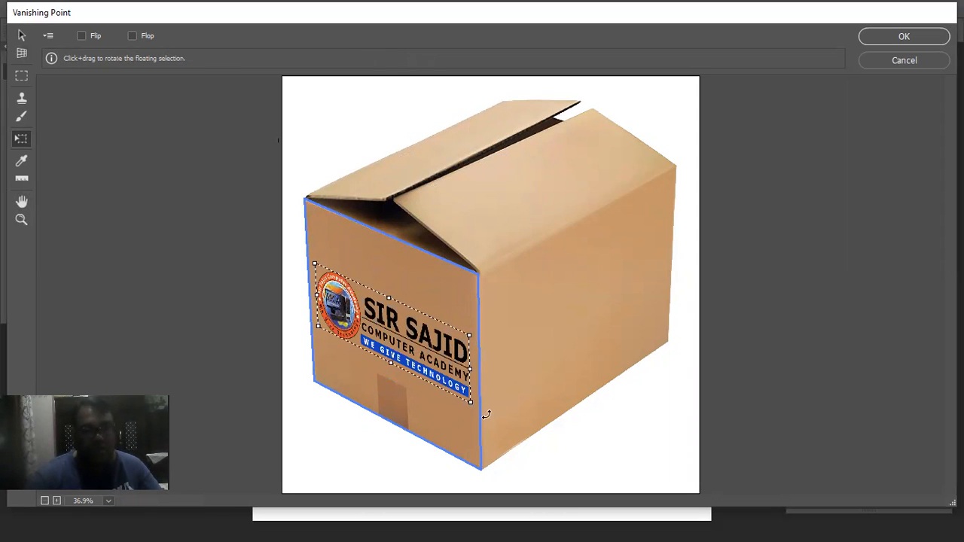
left_click_drag(469, 403, 466, 396)
left_click_drag(379, 330, 382, 331)
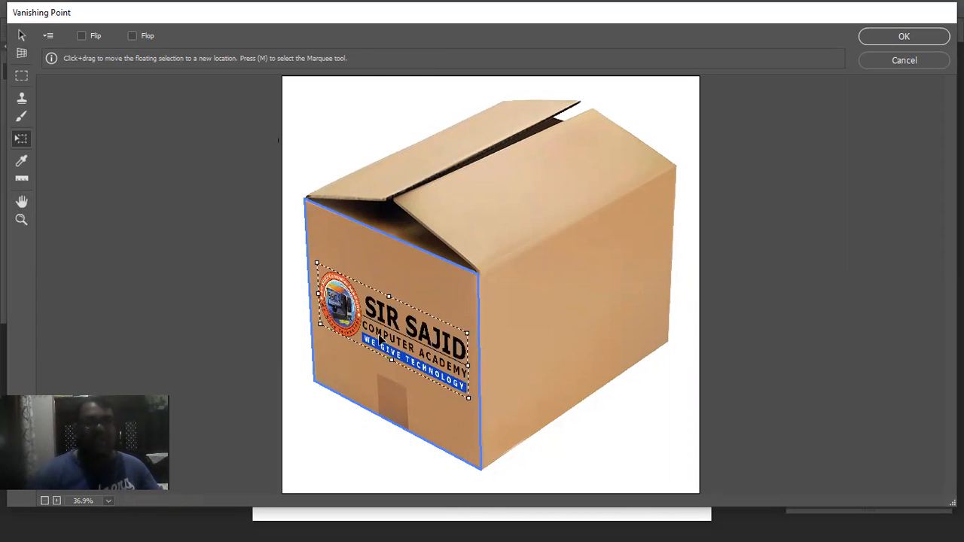
key("Return")
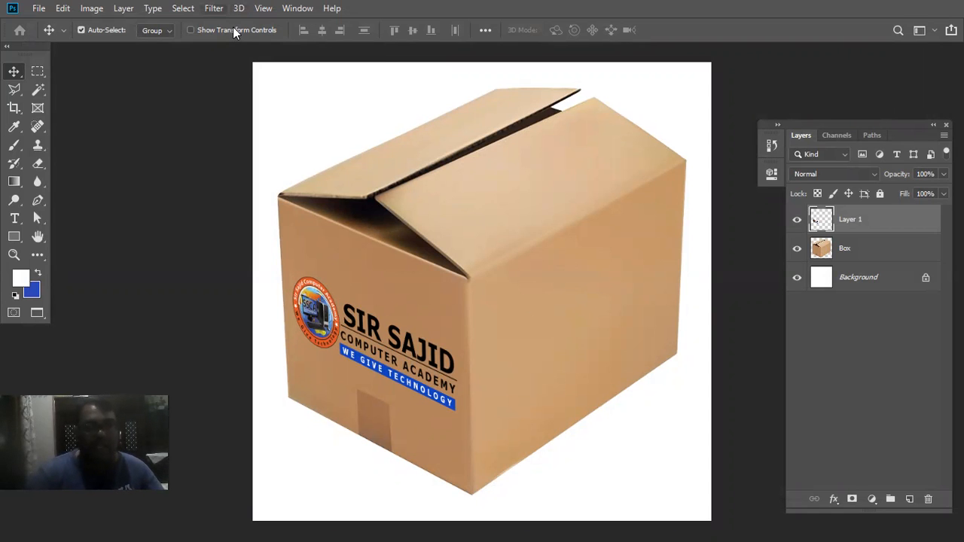
Open the Vanishing Point filter on Layer 1 and start a new plane at the upper corner shared by the box's two faces
left_click(214, 8)
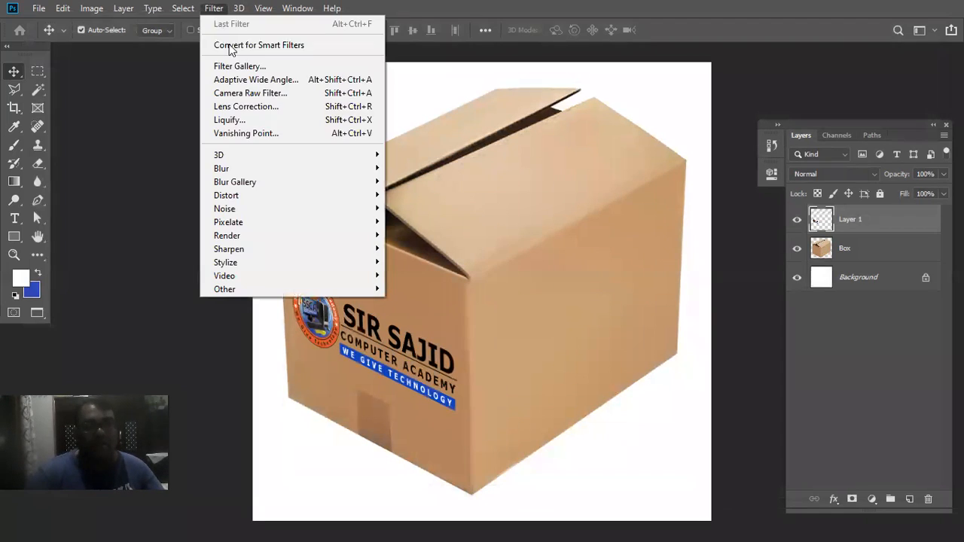
left_click(276, 139)
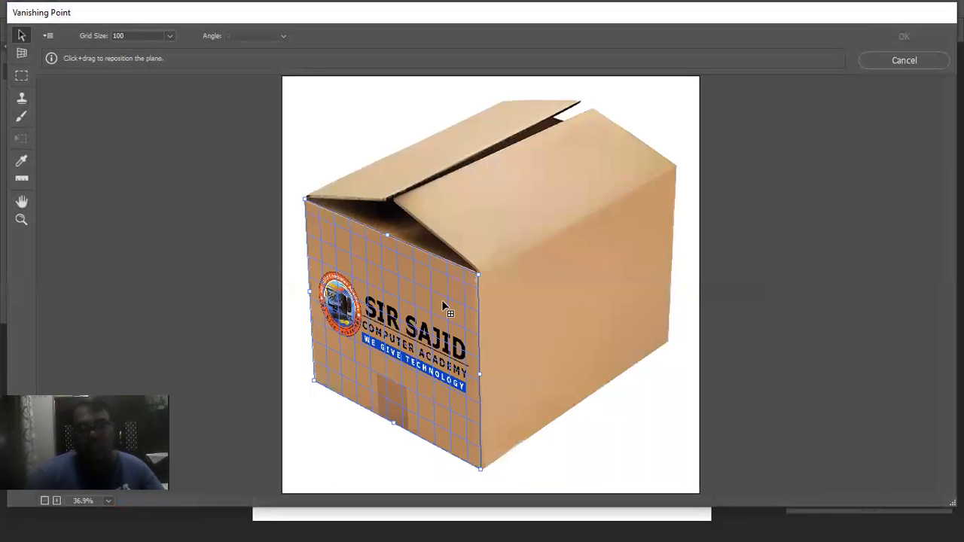
scroll(450, 306, "up", 1)
mouse_move(480, 290)
left_mouse_down()
mouse_move(463, 304)
mouse_move(477, 304)
left_mouse_up()
scroll(463, 305, "up", 2)
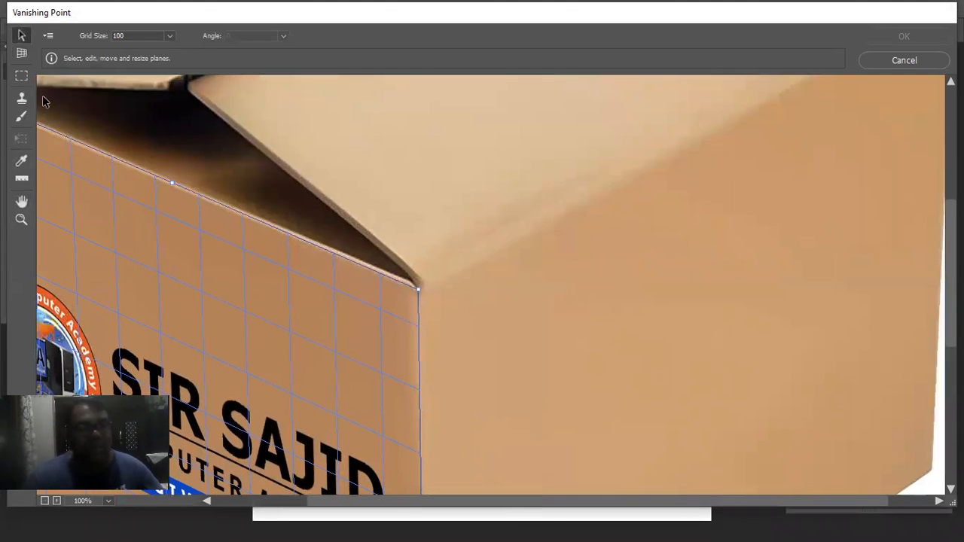
left_click(21, 54)
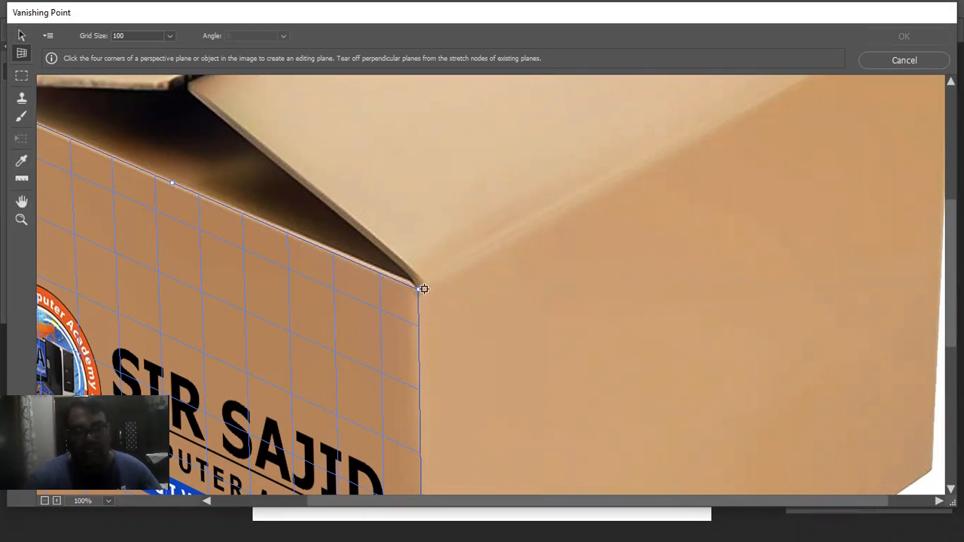
left_click(422, 287)
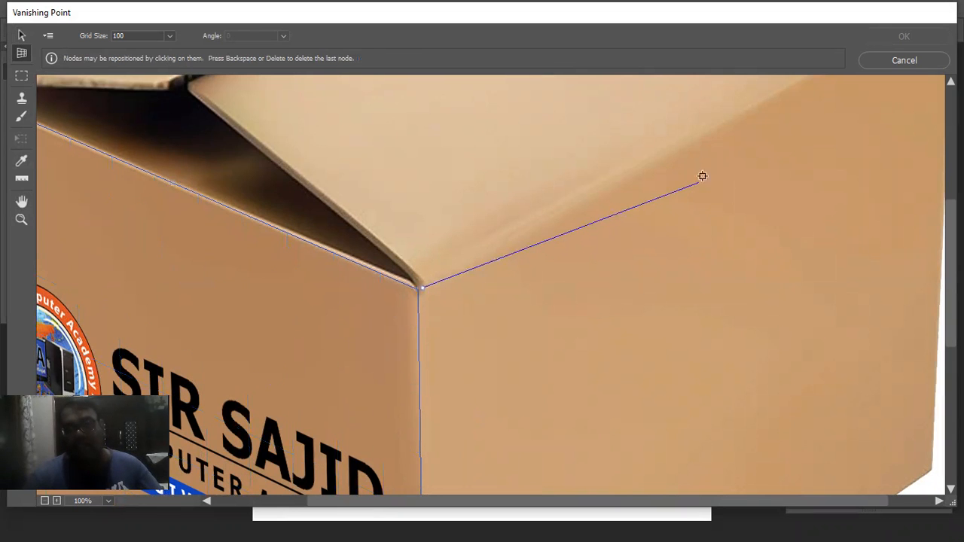
Place the new plane's second and third nodes on the upper and lower outer corners of the box's right face
key("space")
left_click_drag(715, 172, 497, 354)
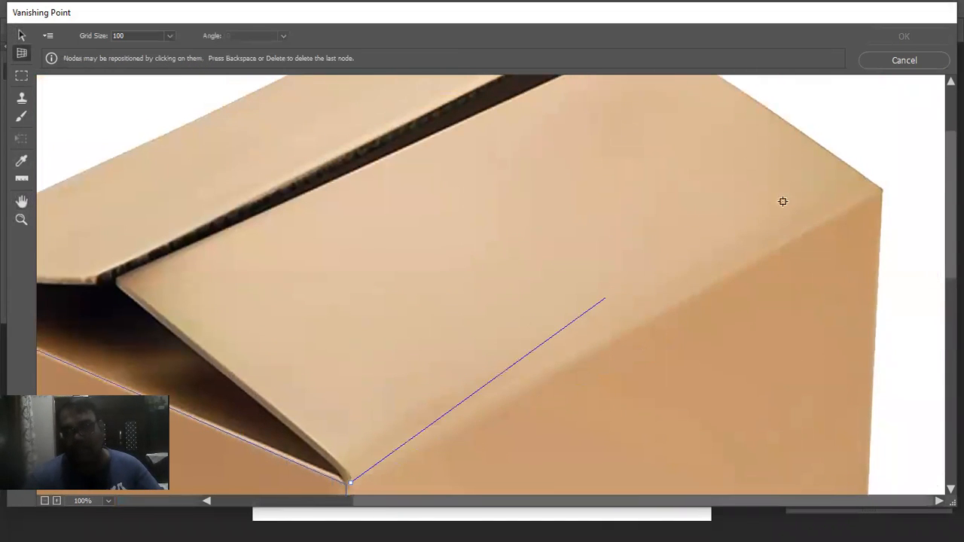
left_click(887, 208)
key("space")
left_click_drag(878, 253, 688, 143)
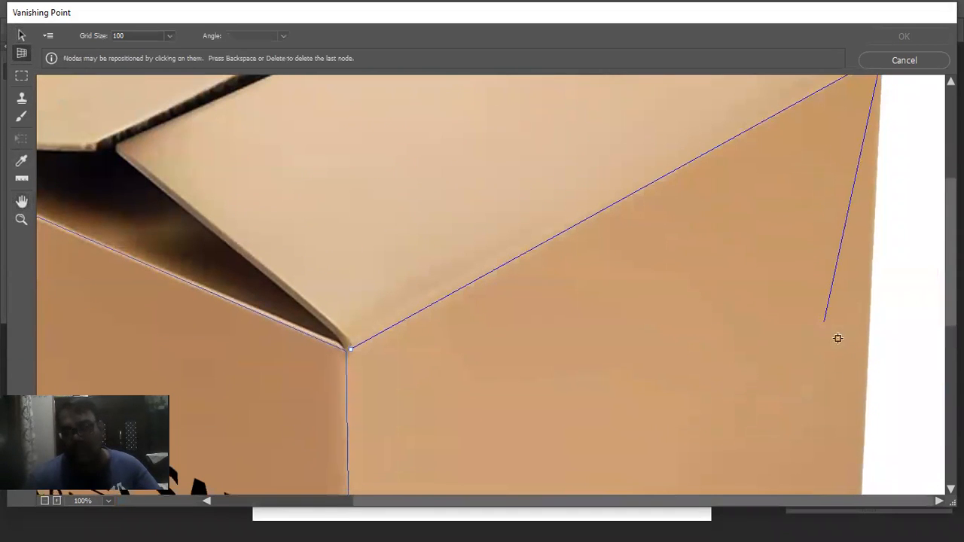
key("space")
left_click_drag(864, 374, 787, 151)
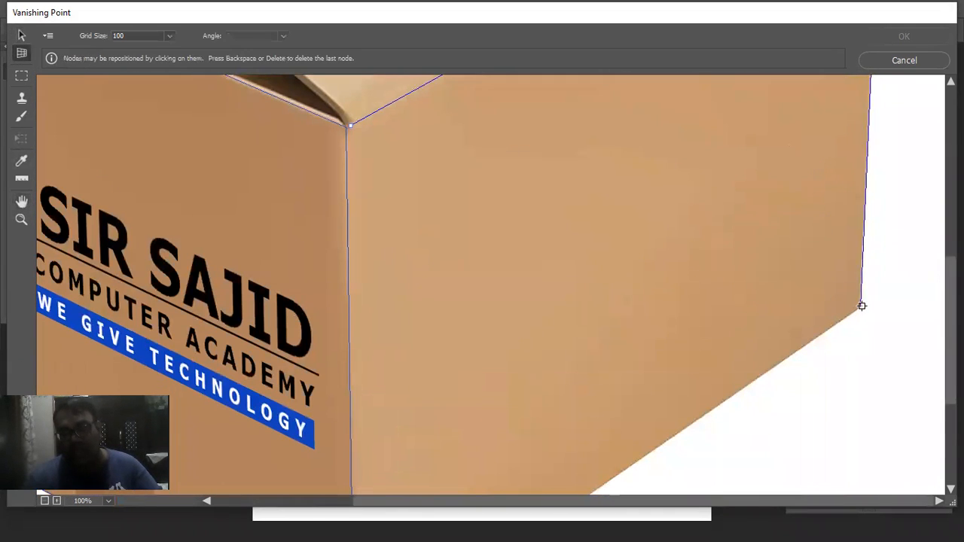
left_click(860, 310)
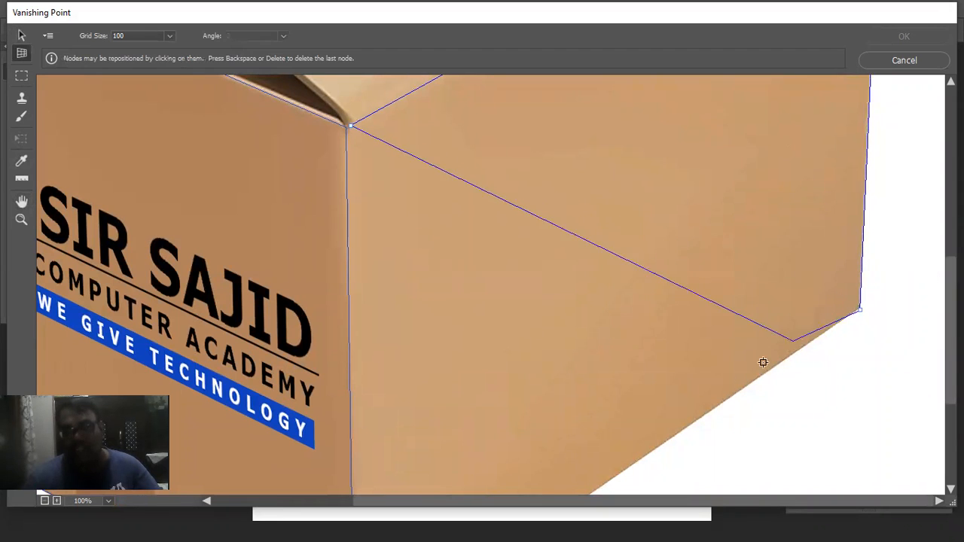
Complete the right face's plane by placing its fourth node on the bottom corner shared by the two faces
key("space")
left_click_drag(535, 415, 647, 199)
key("space")
left_click_drag(486, 402, 505, 333)
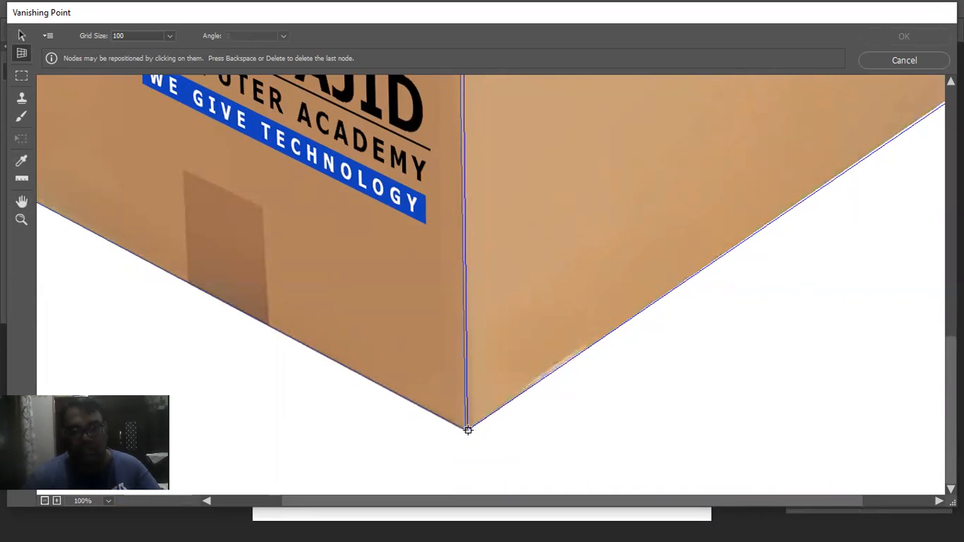
left_click(466, 429)
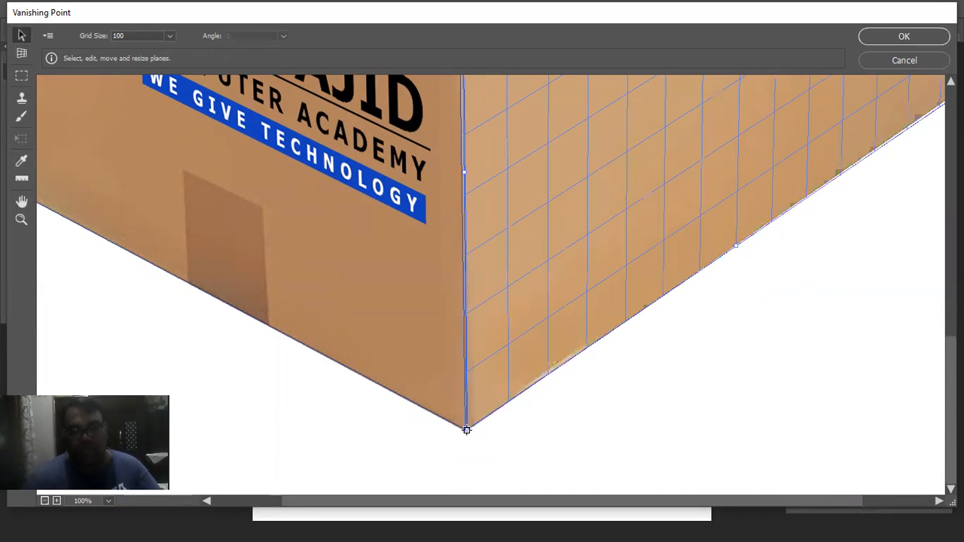
Move the right plane's upper inner node exactly onto the left plane's upper corner at the shared edge
key("ctrl+0")
key("space")
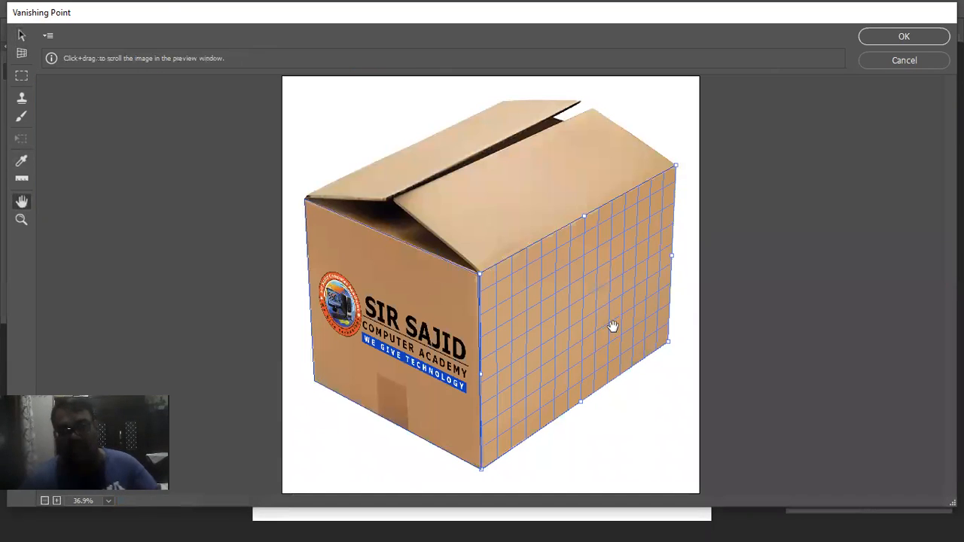
key("ctrl+equal")
key("ctrl+equal")
key("ctrl+equal")
key("ctrl+equal")
key("ctrl+equal")
key("ctrl+equal")
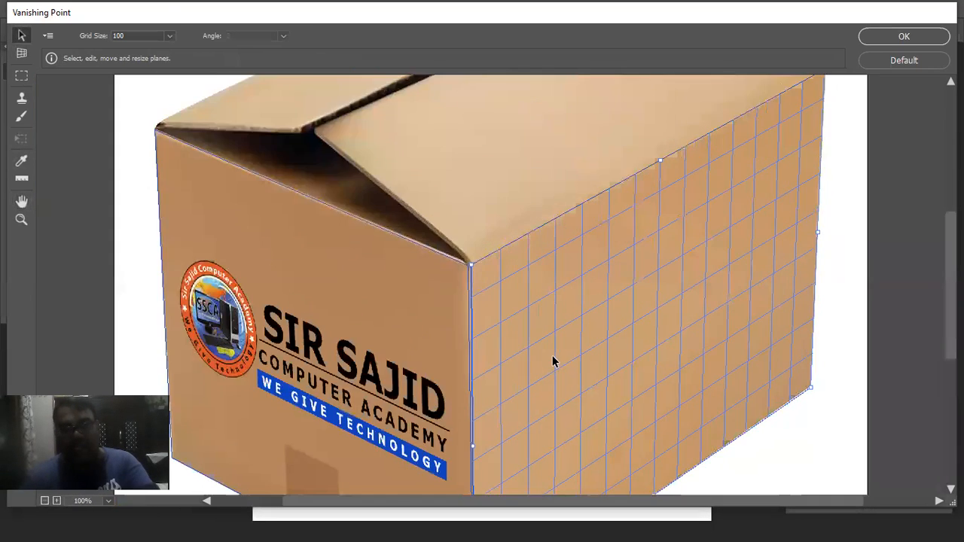
key("space")
left_click_drag(471, 260, 437, 298)
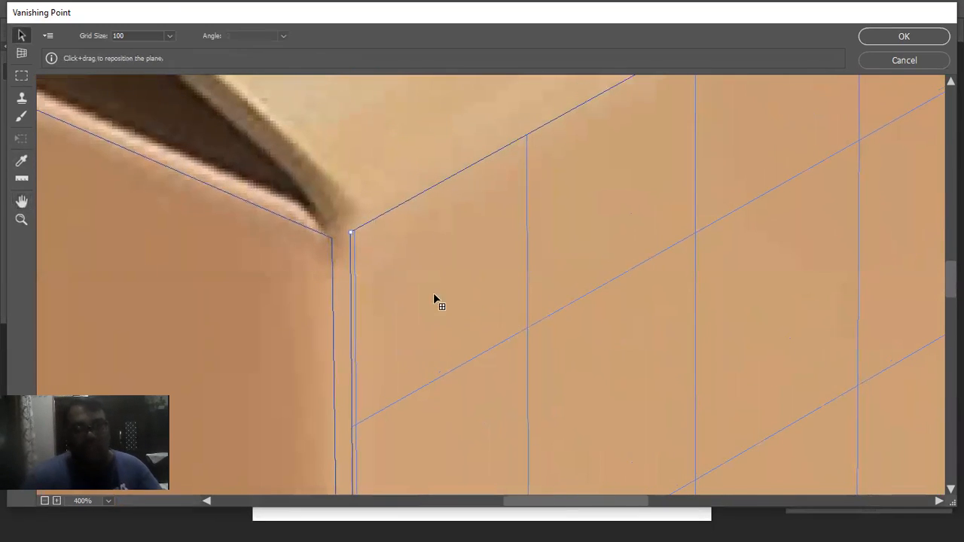
left_click_drag(351, 234, 332, 239)
Align the right plane's lower inner node with the left plane's bottom corner so both planes share the vertical edge
key("space")
left_click_drag(457, 164, 470, 242)
scroll(470, 242, "down", 5)
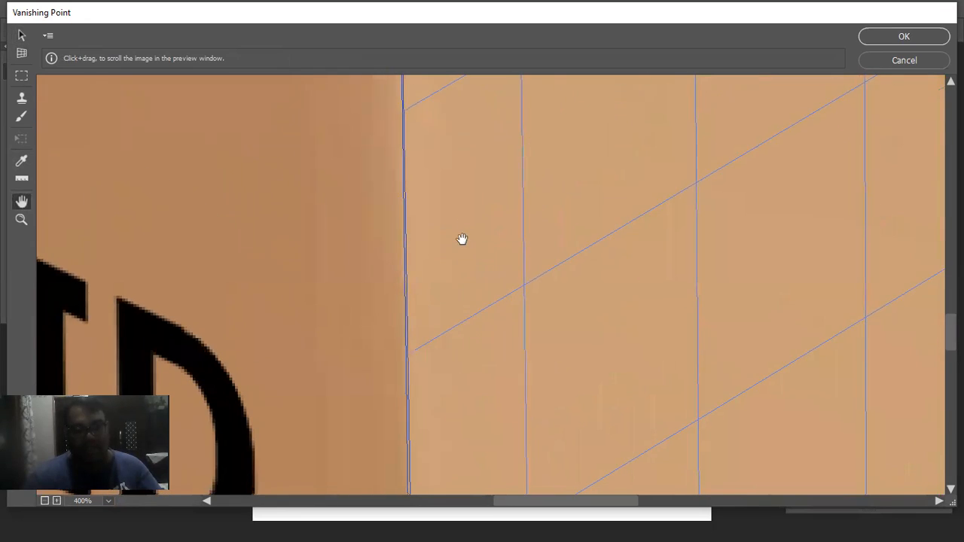
scroll(452, 293, "down", 3)
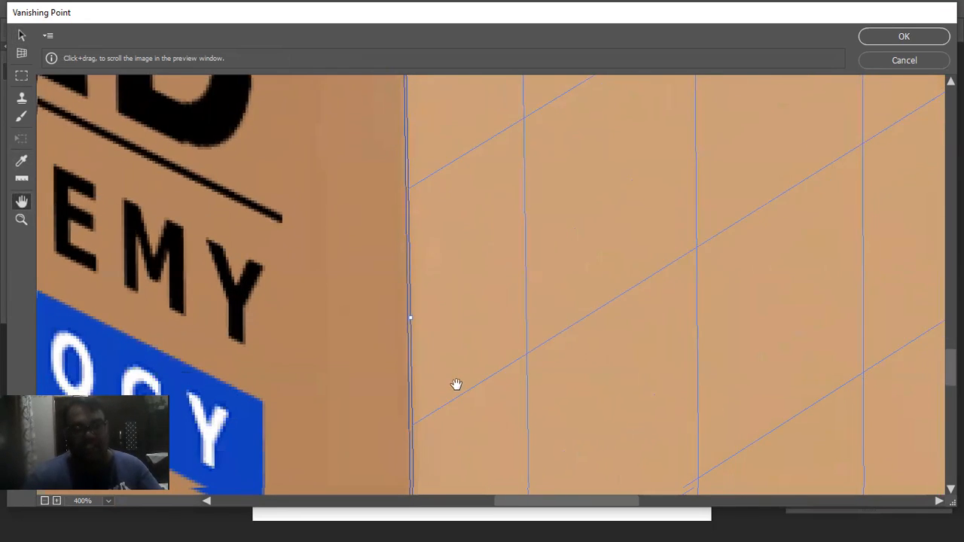
scroll(460, 243, "down", 3)
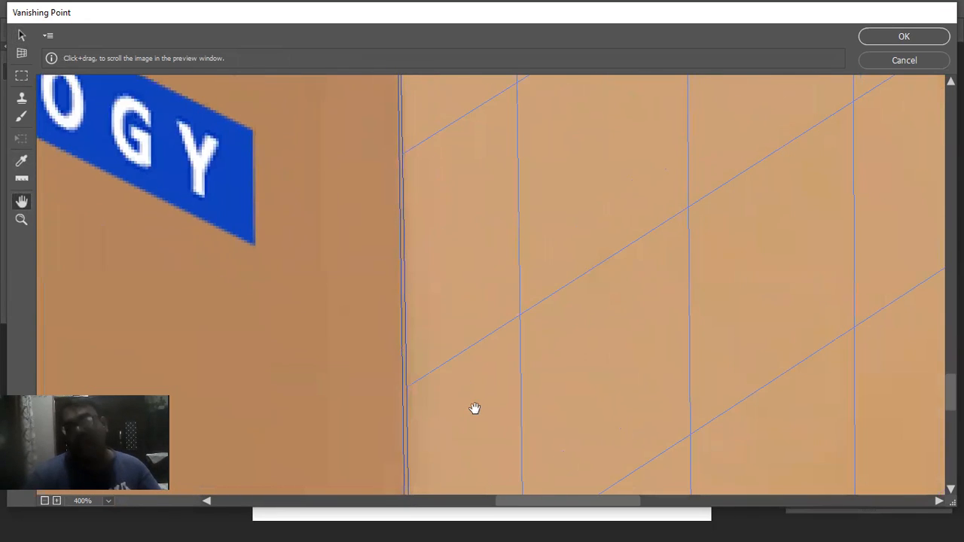
scroll(470, 412, "down", 5)
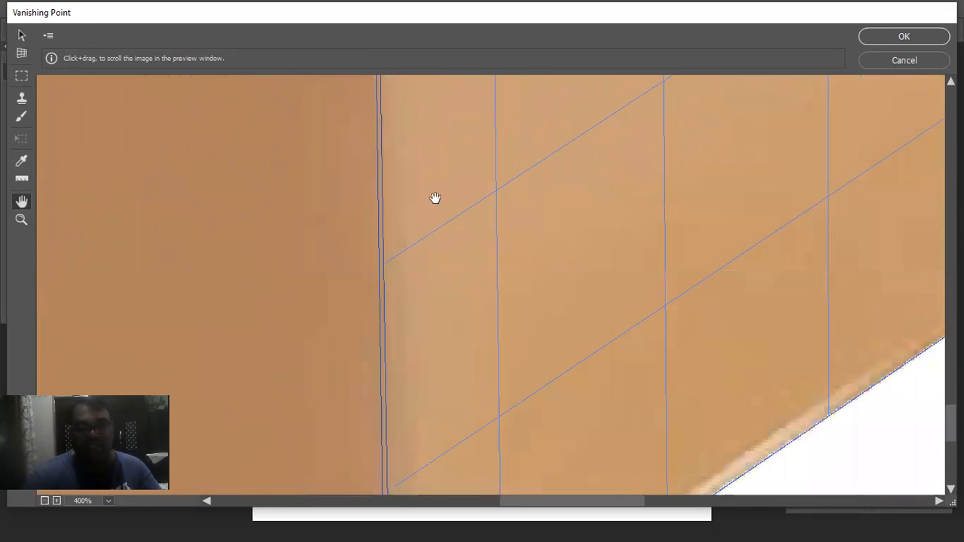
scroll(472, 227, "down", 5)
key("v")
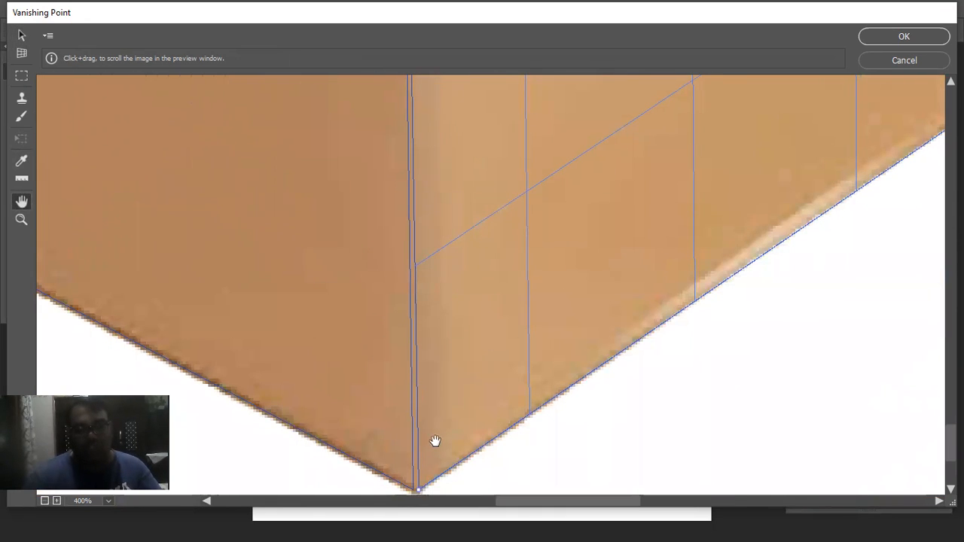
left_click_drag(424, 466, 421, 467)
Follow the right face's lower edge and move the plane's lower outer node exactly onto the box corner
key("h")
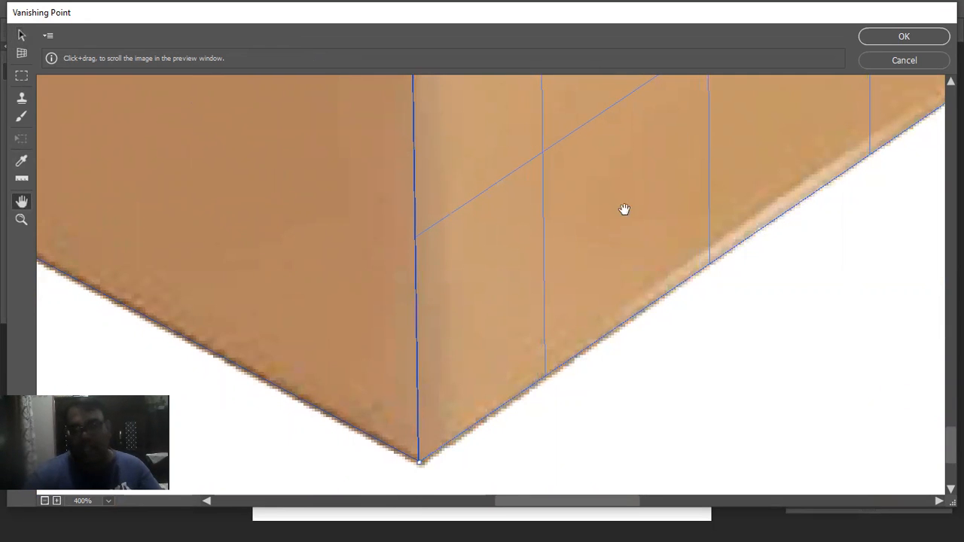
left_click_drag(624, 209, 333, 398)
left_click_drag(716, 193, 255, 427)
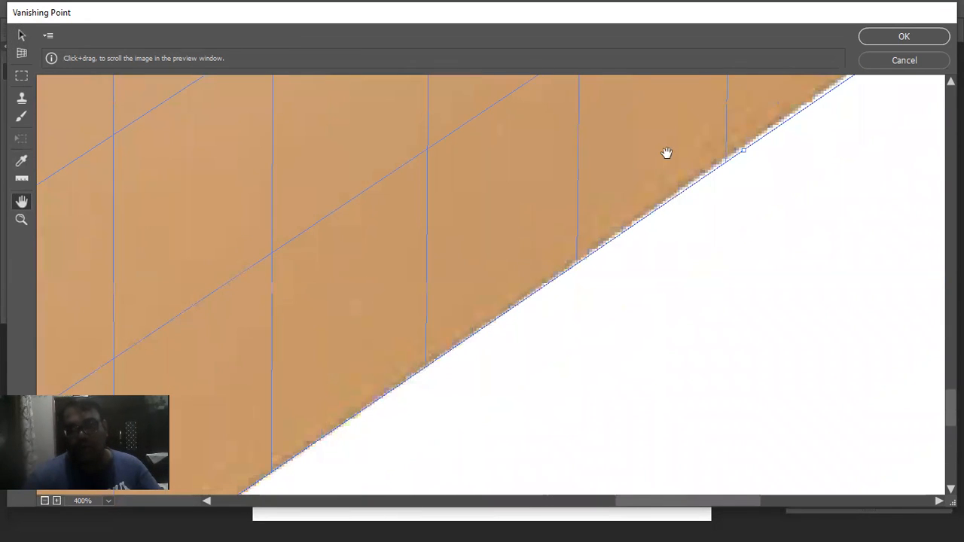
left_click_drag(665, 153, 429, 372)
left_click_drag(713, 123, 432, 290)
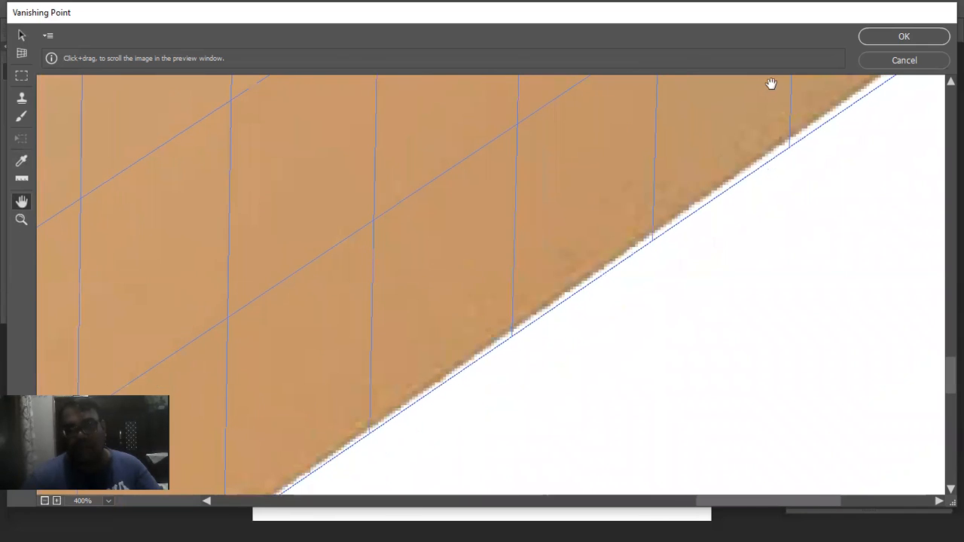
left_click_drag(596, 258, 643, 225)
left_click_drag(730, 195, 668, 258)
key("v")
left_click_drag(753, 217, 752, 205)
Follow the right face's outer edge upward and fine-tune the plane's upper outer node onto the box corner
key("space")
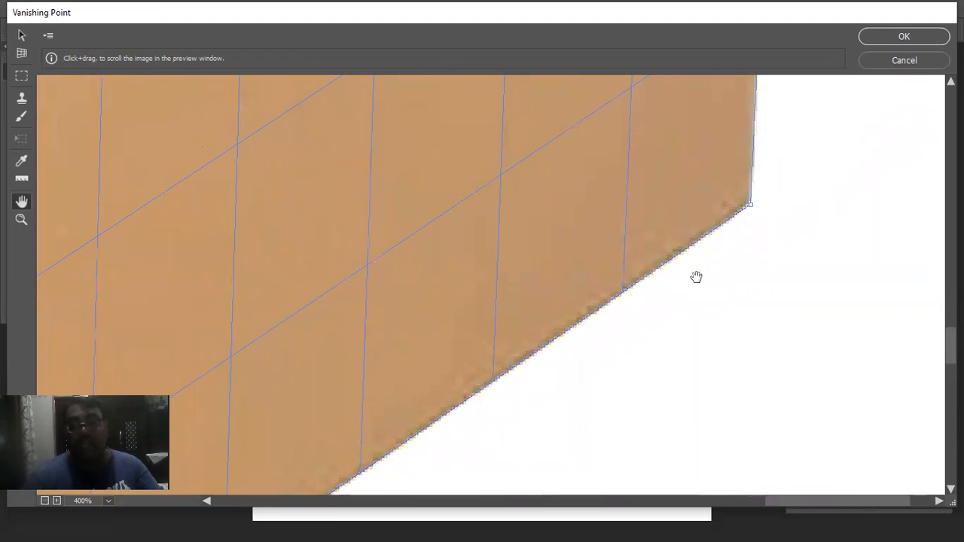
left_click_drag(697, 278, 718, 527)
left_click_drag(751, 159, 710, 469)
left_click_drag(716, 290, 783, 297)
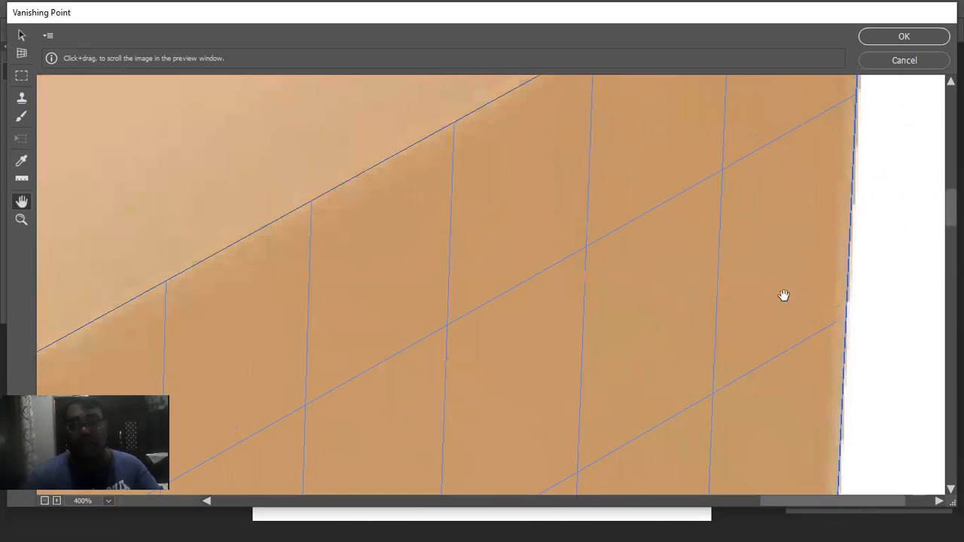
left_click_drag(789, 221, 788, 303)
key("v")
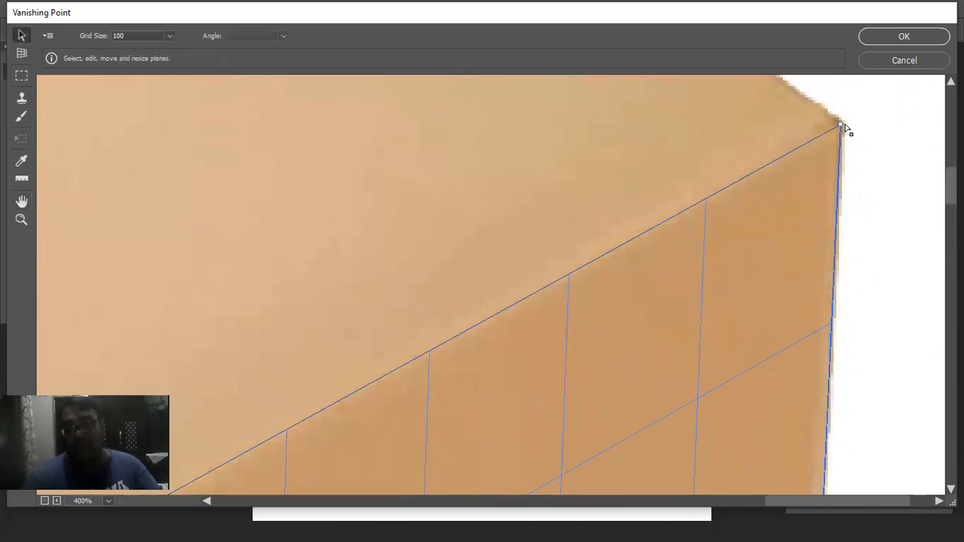
left_click_drag(841, 124, 842, 123)
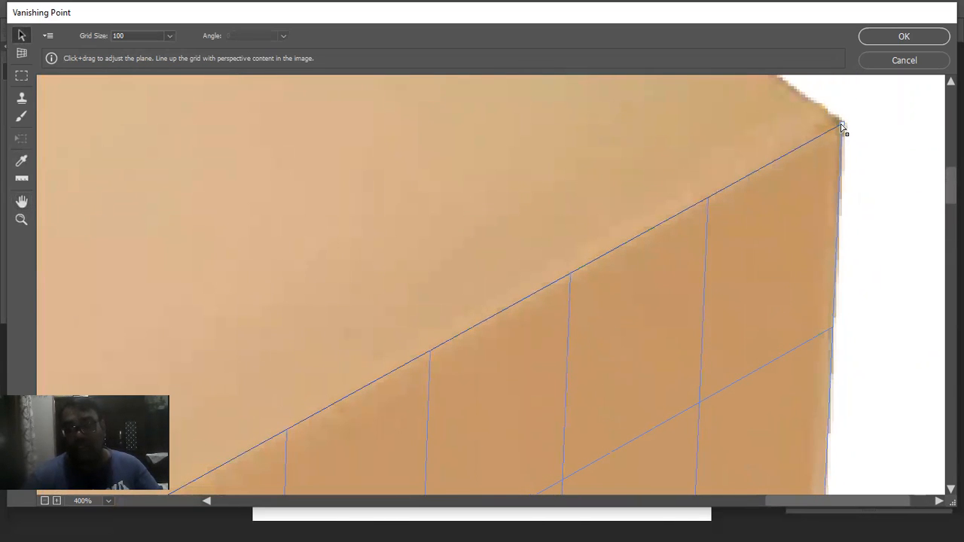
Fit the image in view, paste the logo again, and scale it down with the Transform tool
key("ctrl+0")
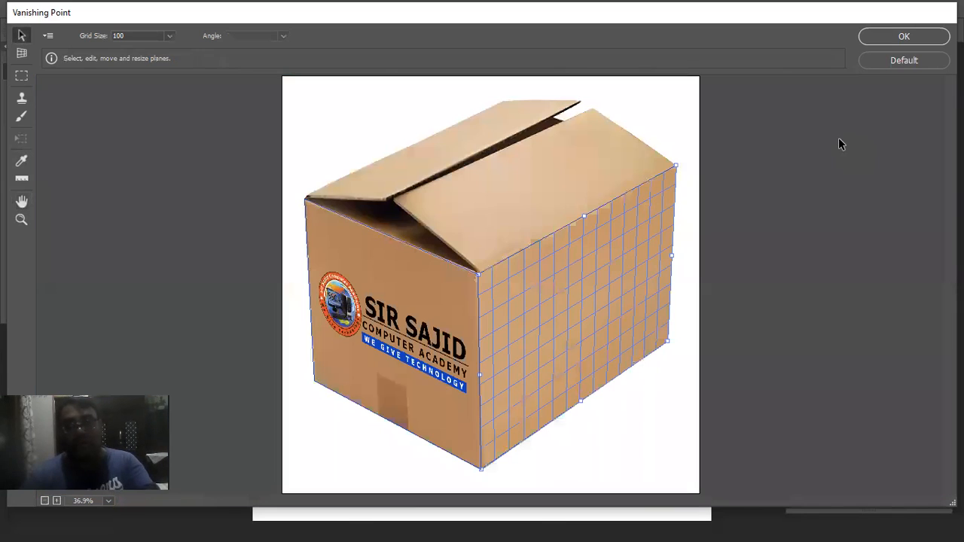
key("ctrl+v")
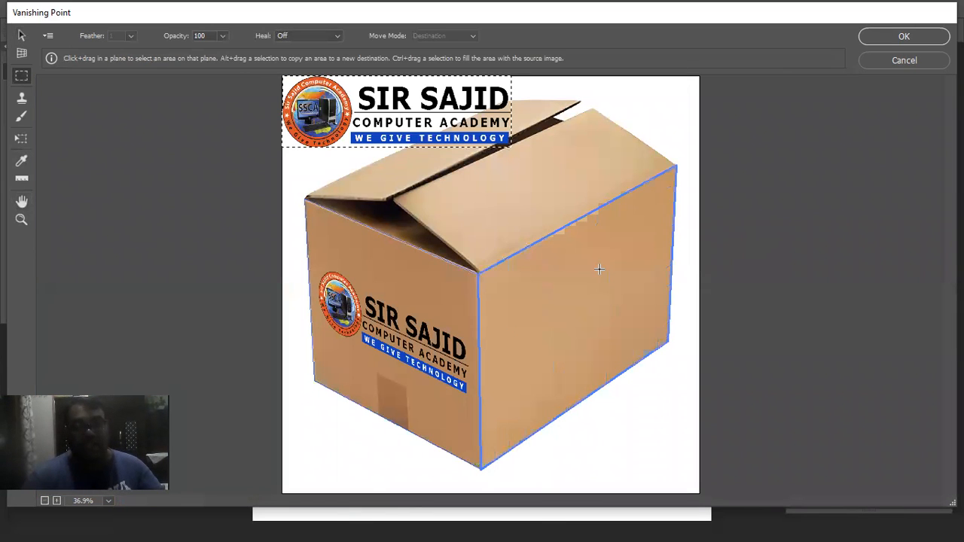
key("t")
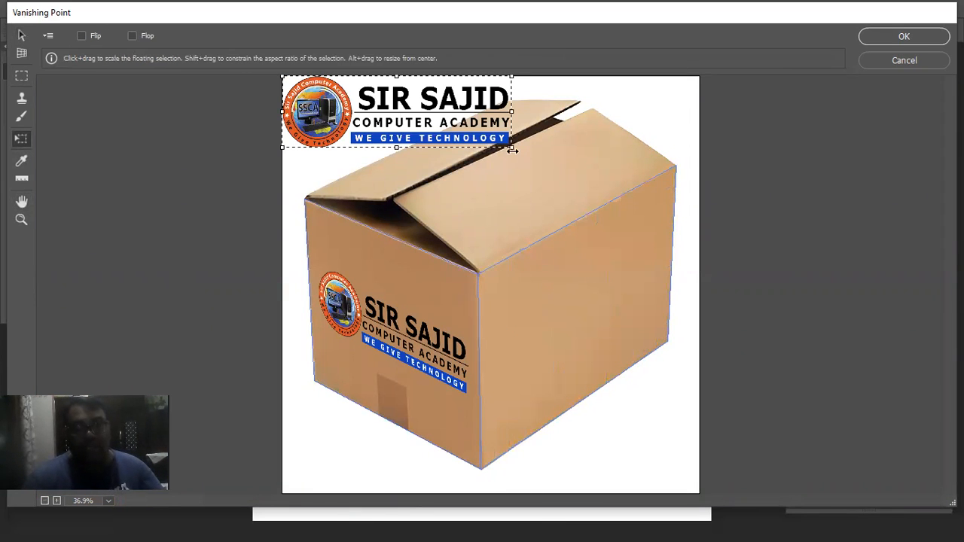
left_click_drag(512, 148, 480, 146)
left_click_drag(468, 138, 461, 136)
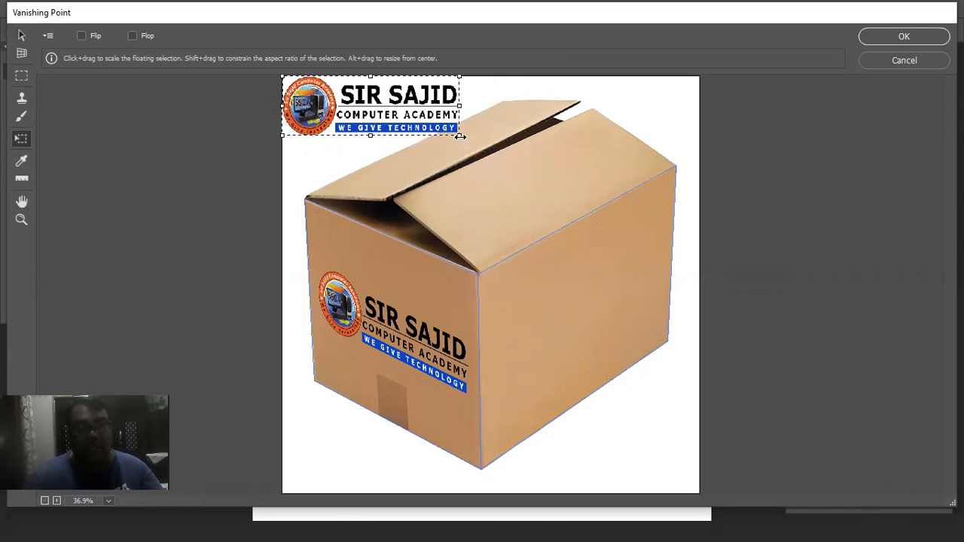
Move the second floating logo toward the box's top flaps and slightly adjust its width
left_click_drag(316, 115, 353, 145)
mouse_move(496, 136)
left_mouse_down()
mouse_move(443, 136)
mouse_move(501, 136)
left_mouse_up()
left_click_drag(318, 166, 329, 164)
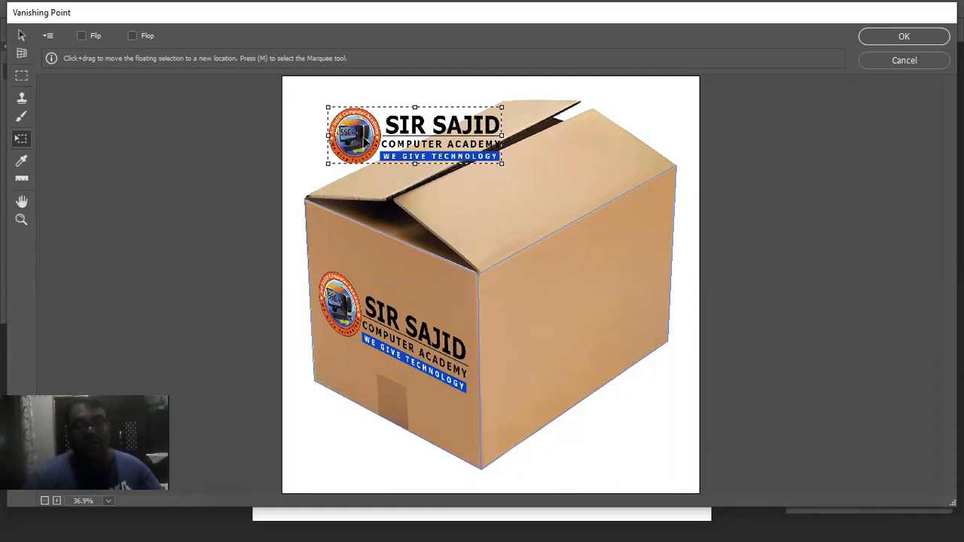
Place the logo in perspective on the right face's plane, adjust its size and position, and apply the filter
left_click_drag(399, 131, 567, 315)
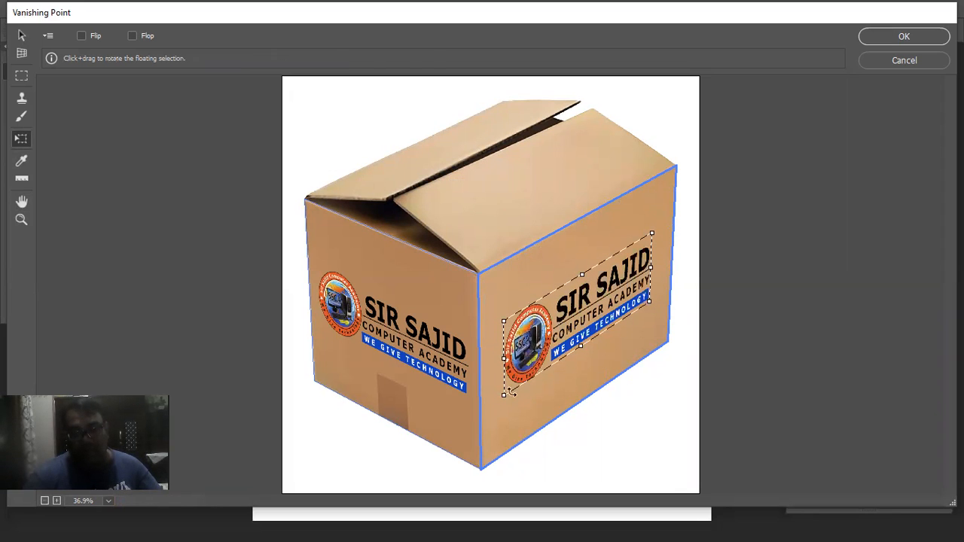
mouse_move(503, 395)
left_mouse_down()
mouse_move(501, 410)
mouse_move(507, 396)
left_mouse_up()
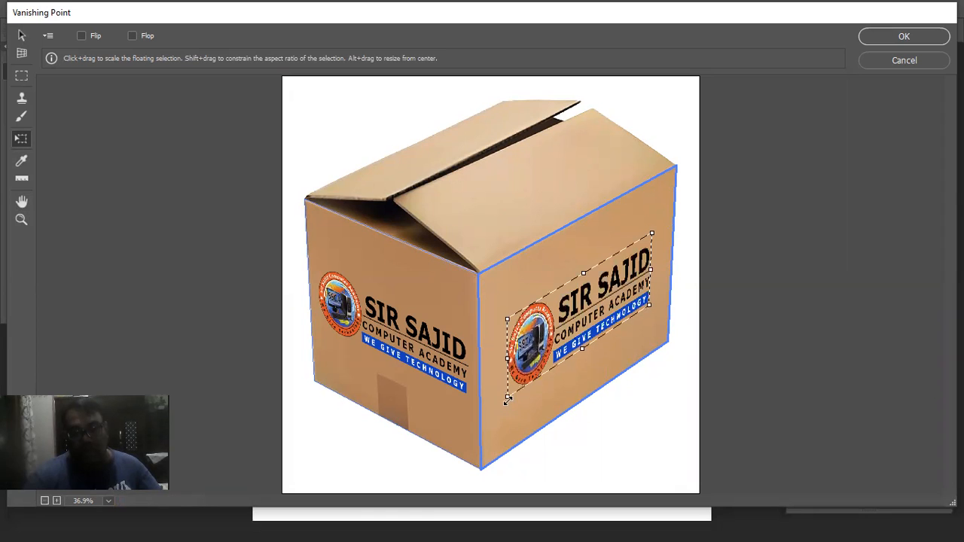
left_click_drag(649, 268, 628, 299)
key("Return")
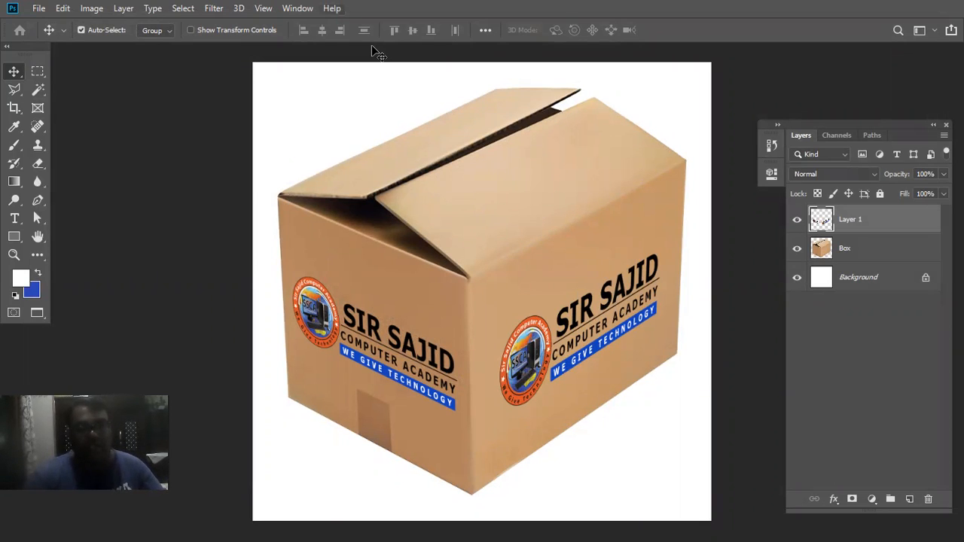
Reopen the Vanishing Point filter and create a four-corner perspective plane over the box's larger top flap
left_click(213, 9)
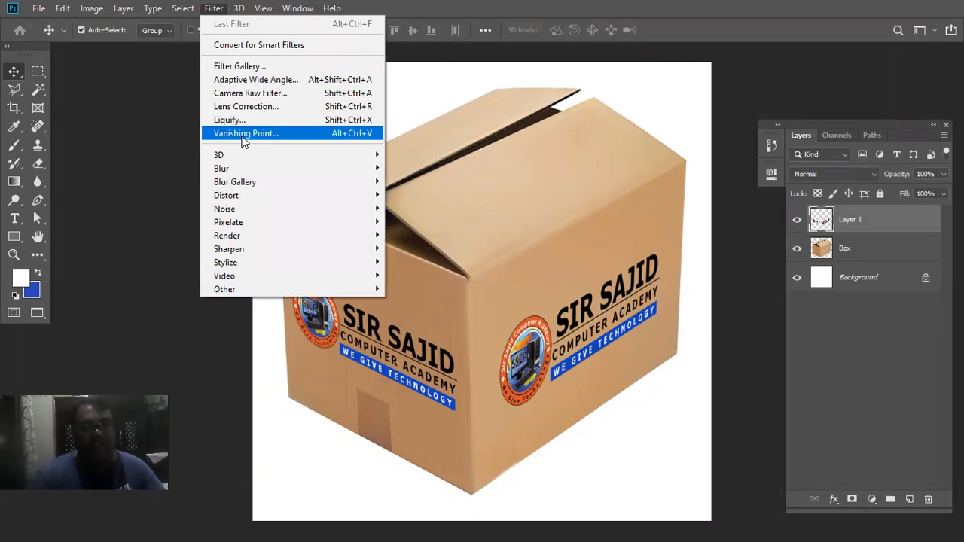
left_click(243, 133)
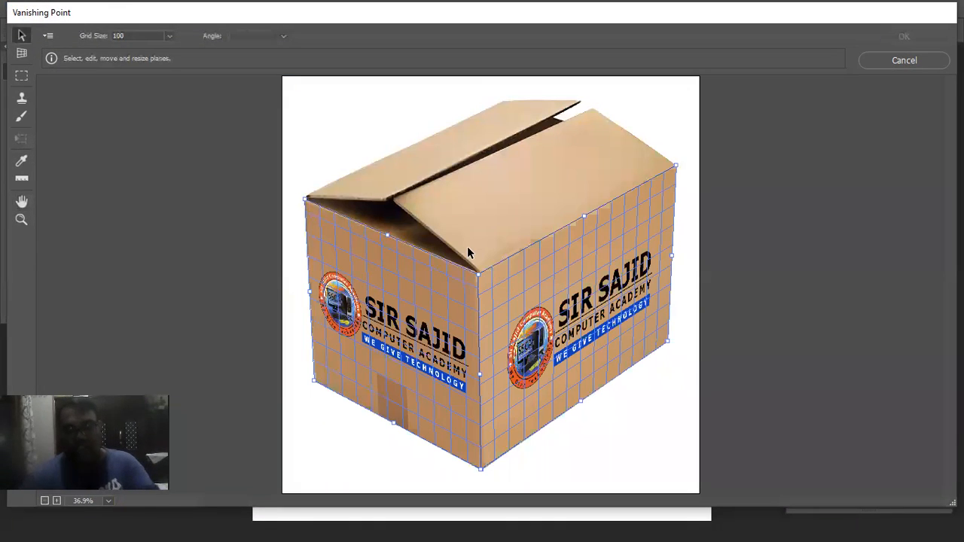
key("ctrl+plus")
key("ctrl+plus")
key("ctrl+plus")
key("space")
left_click_drag(507, 185, 561, 436)
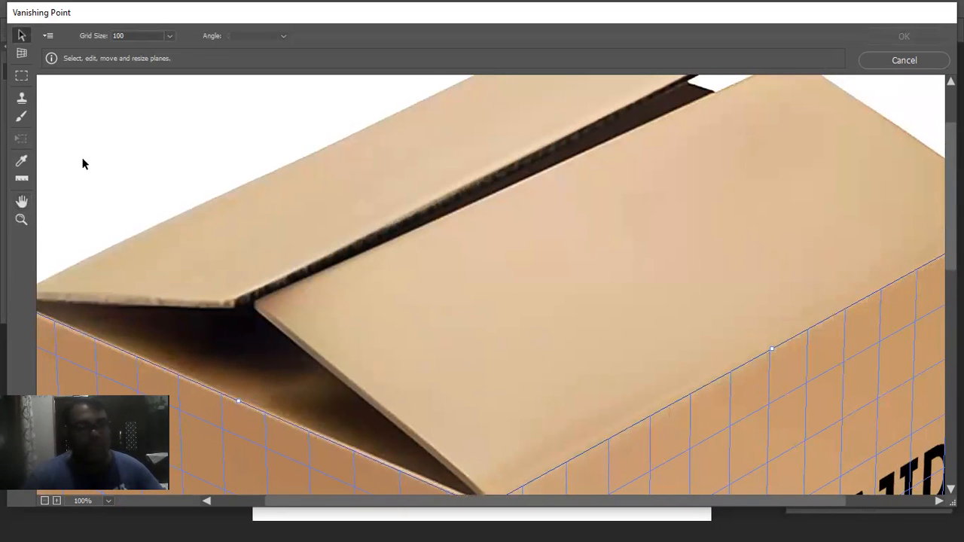
left_click(22, 53)
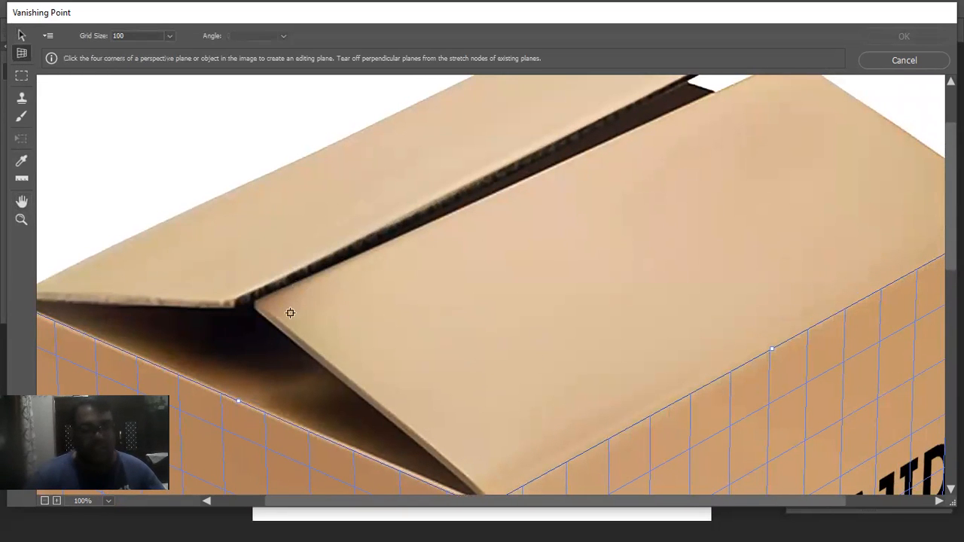
left_click(255, 299)
left_click_drag(652, 138, 531, 286)
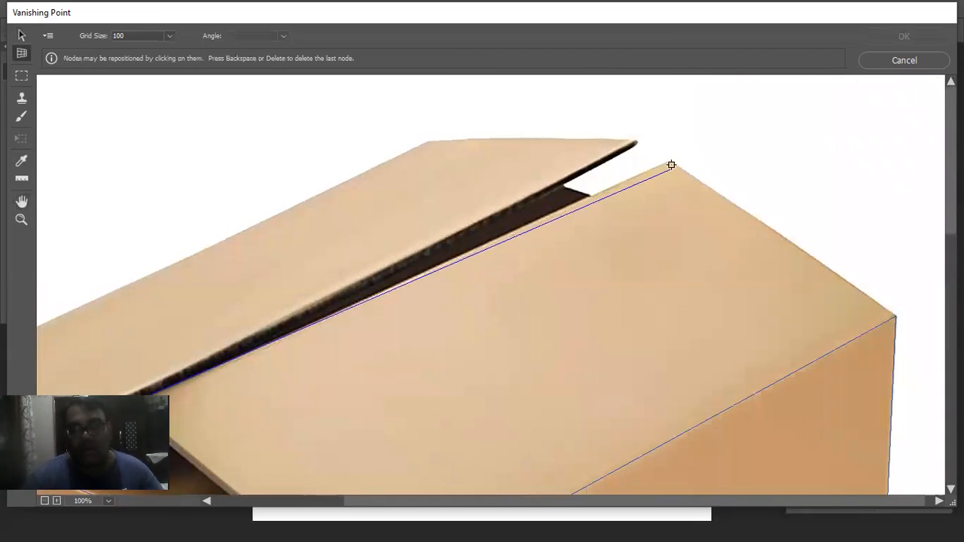
left_click(673, 160)
left_click(902, 310)
left_click_drag(776, 361, 880, 159)
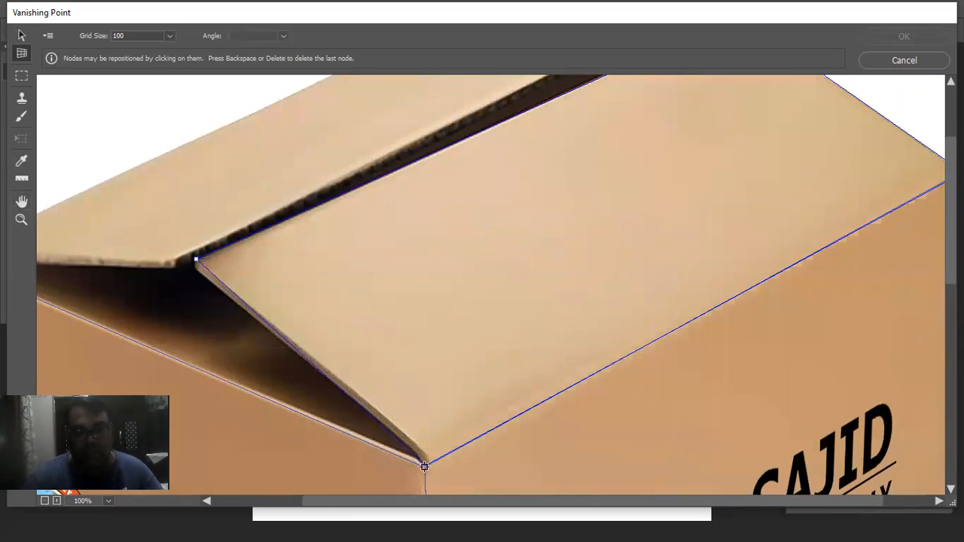
left_click(424, 465)
Fine-tune the flap plane's node at the front inner corner, beside the gap between the two flaps
key("space")
left_click_drag(344, 301, 430, 308)
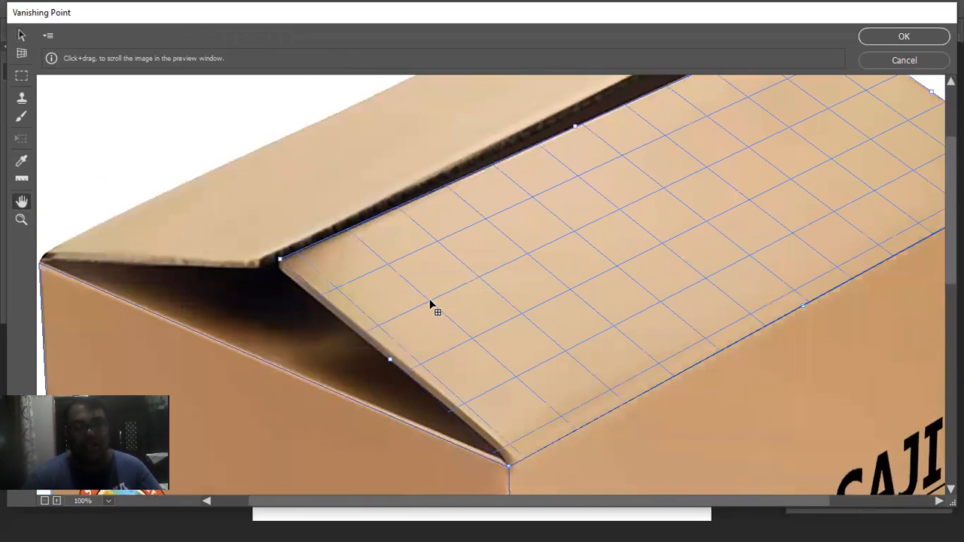
scroll(430, 304, "up", 1)
key("ctrl+plus")
key("space")
left_click_drag(308, 280, 570, 262)
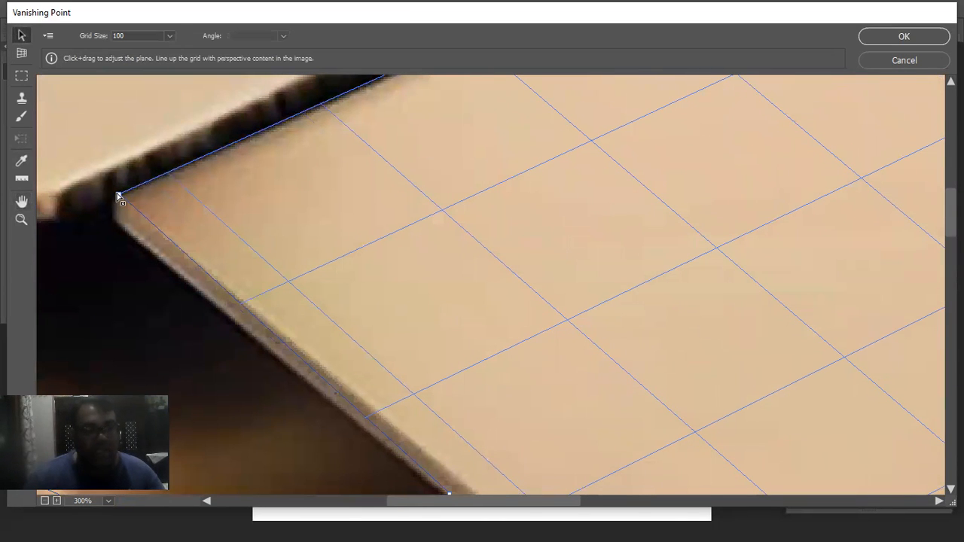
mouse_move(115, 202)
left_mouse_down()
mouse_move(103, 198)
mouse_move(99, 210)
left_mouse_up()
Fine-tune the flap plane's lower front node where the flap meets the two labelled box faces
key("space")
left_click_drag(417, 464, 372, 207)
left_click_drag(609, 333, 424, 222)
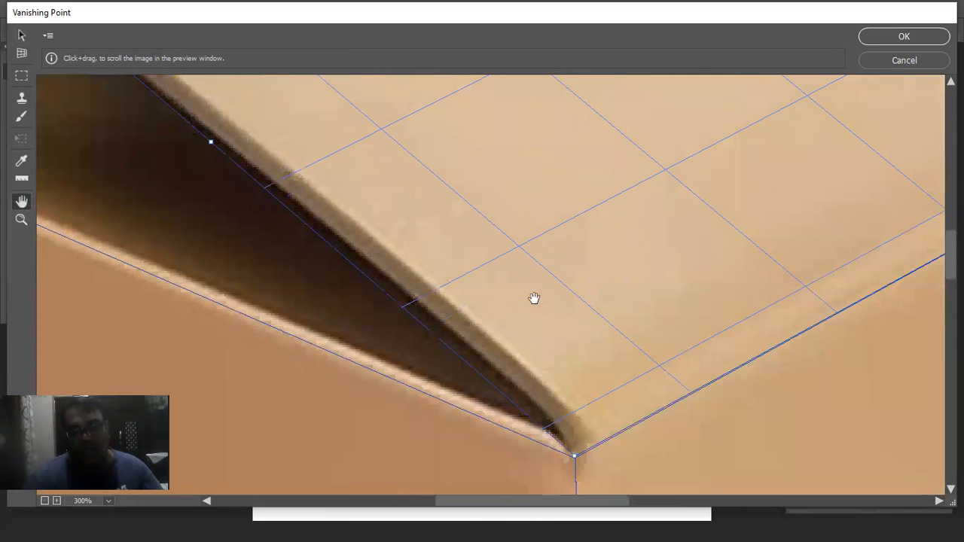
left_click_drag(576, 457, 589, 455)
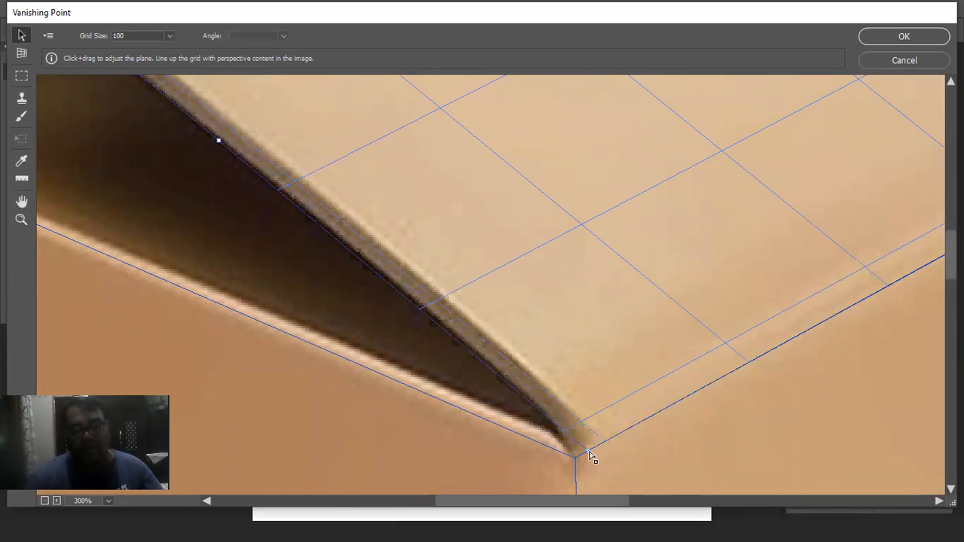
Follow the flap's fold and rear edges and align the plane's upper rear node with the flap's peak
key("space")
left_click_drag(682, 383, 746, 294)
left_click_drag(883, 237, 609, 338)
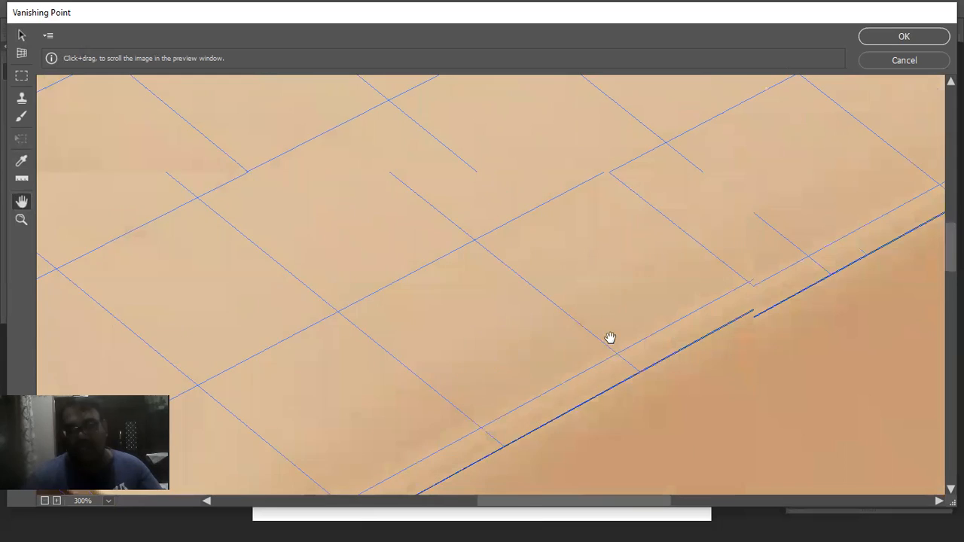
left_click_drag(866, 194, 557, 340)
left_click_drag(865, 156, 458, 329)
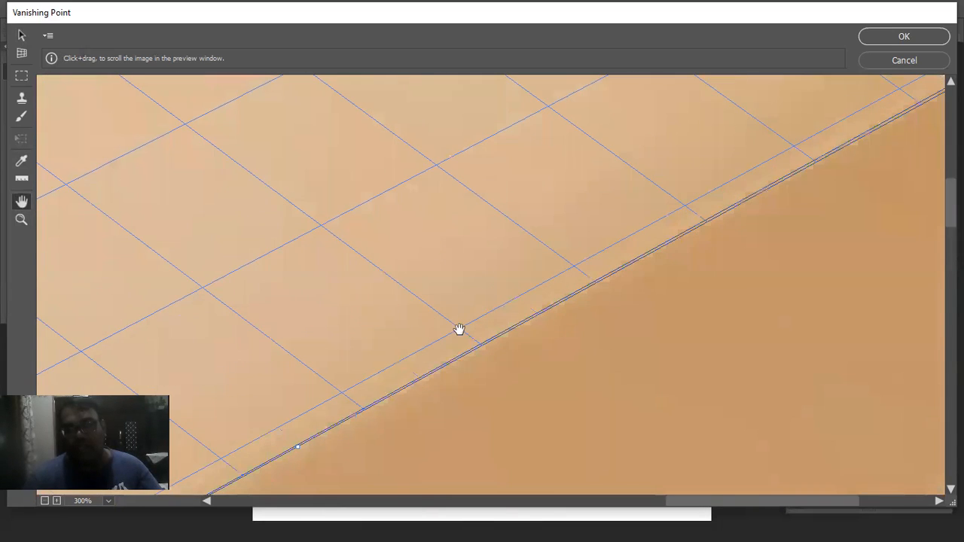
left_click_drag(828, 151, 626, 342)
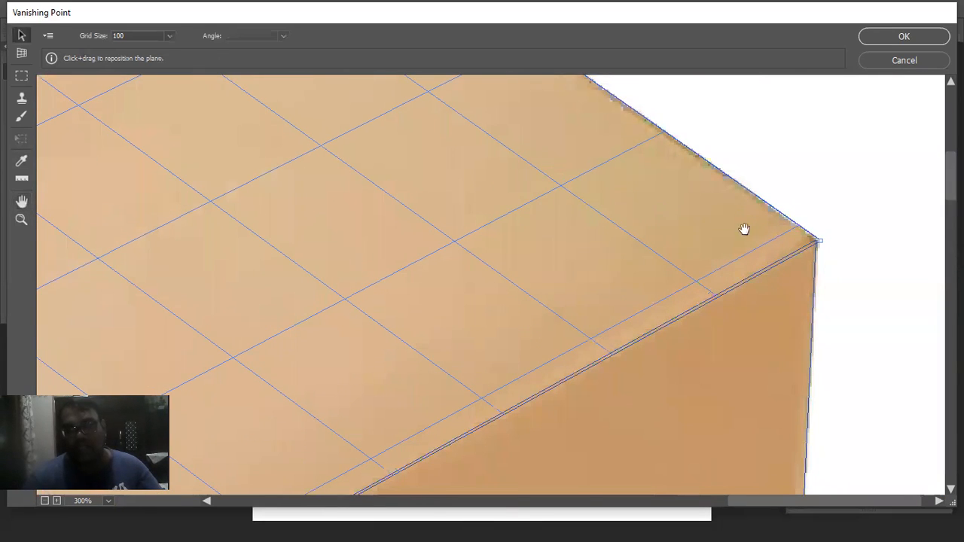
key("space")
left_click_drag(742, 230, 862, 408)
left_click_drag(624, 226, 819, 456)
key("space")
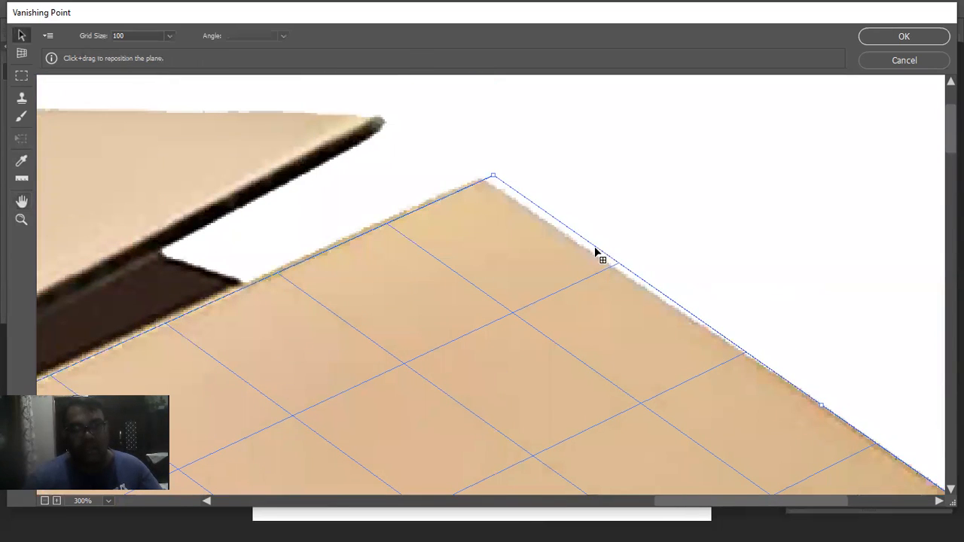
left_click_drag(493, 178, 485, 181)
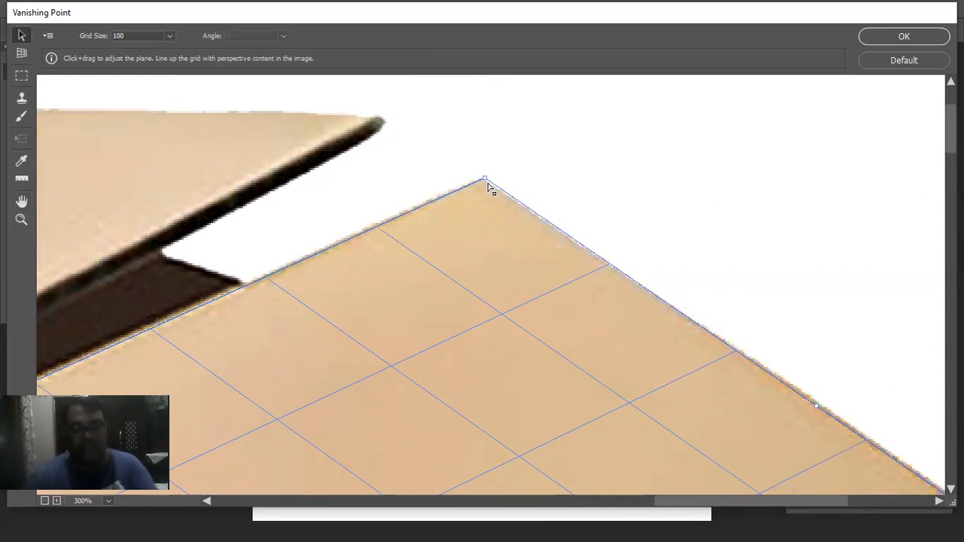
Paste the logo scaled down, place it in perspective on the top flap's plane, and apply the filter
key("ctrl+0")
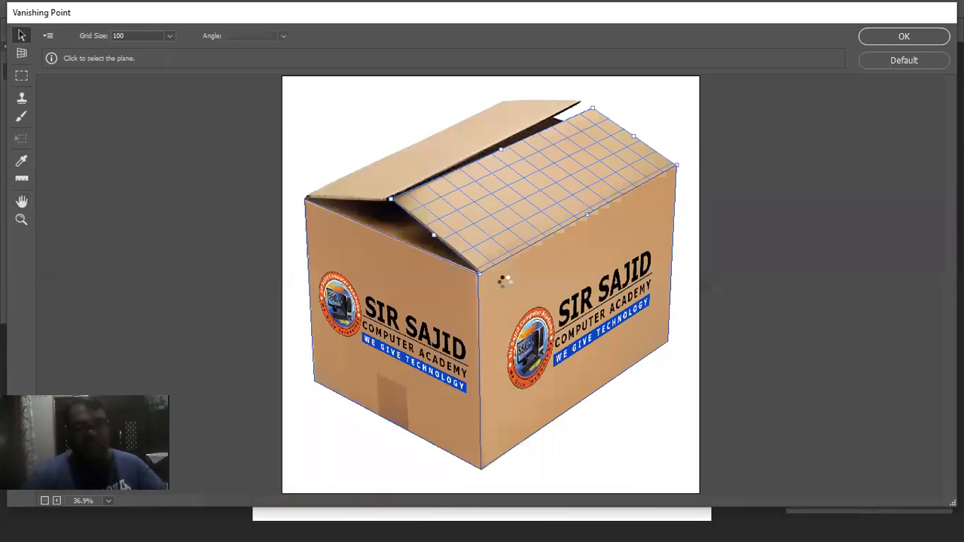
key("ctrl+v")
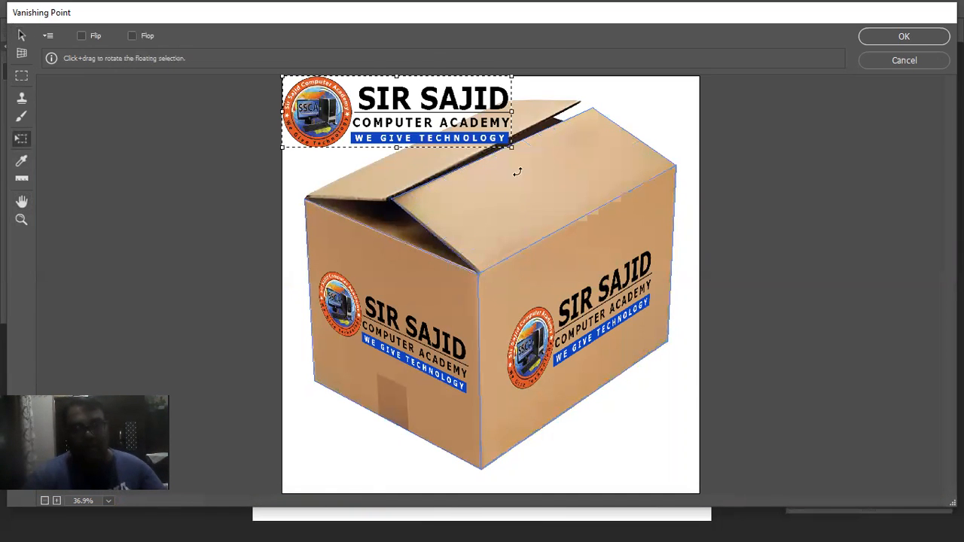
left_click_drag(511, 111, 444, 110)
left_click_drag(362, 147, 338, 132)
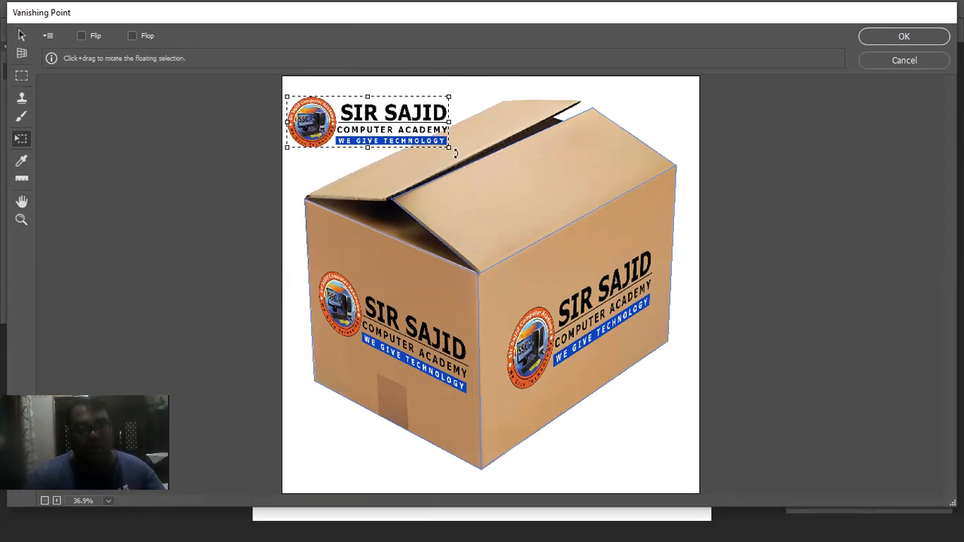
left_click_drag(449, 148, 548, 179)
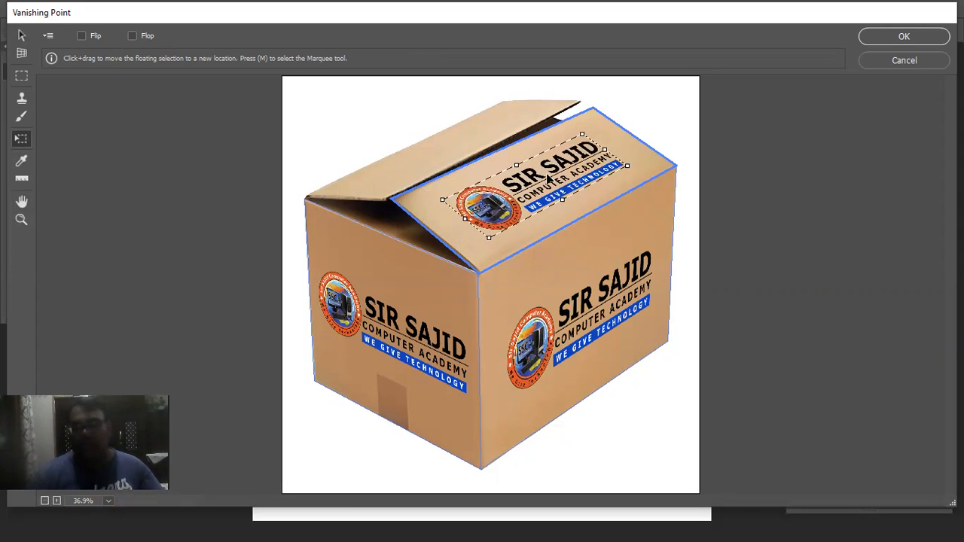
key("Return")
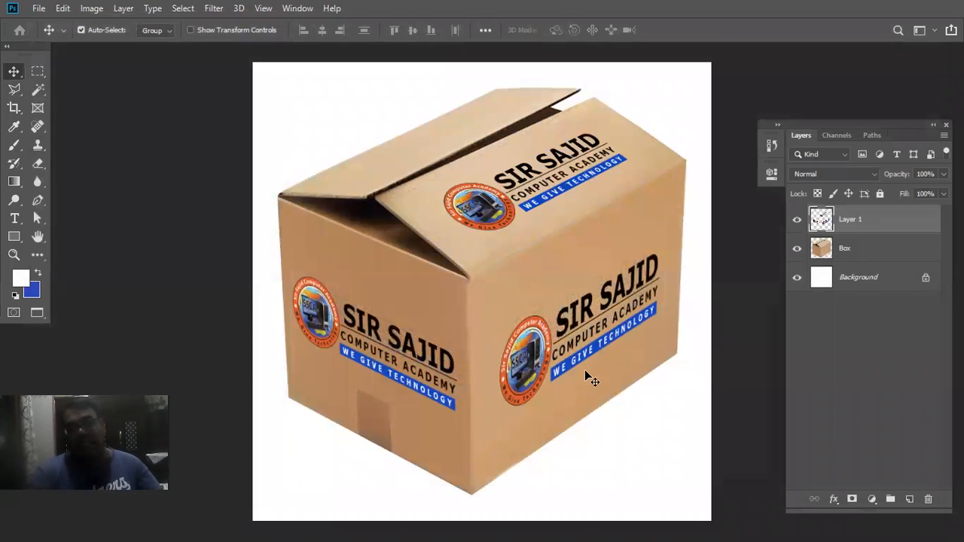